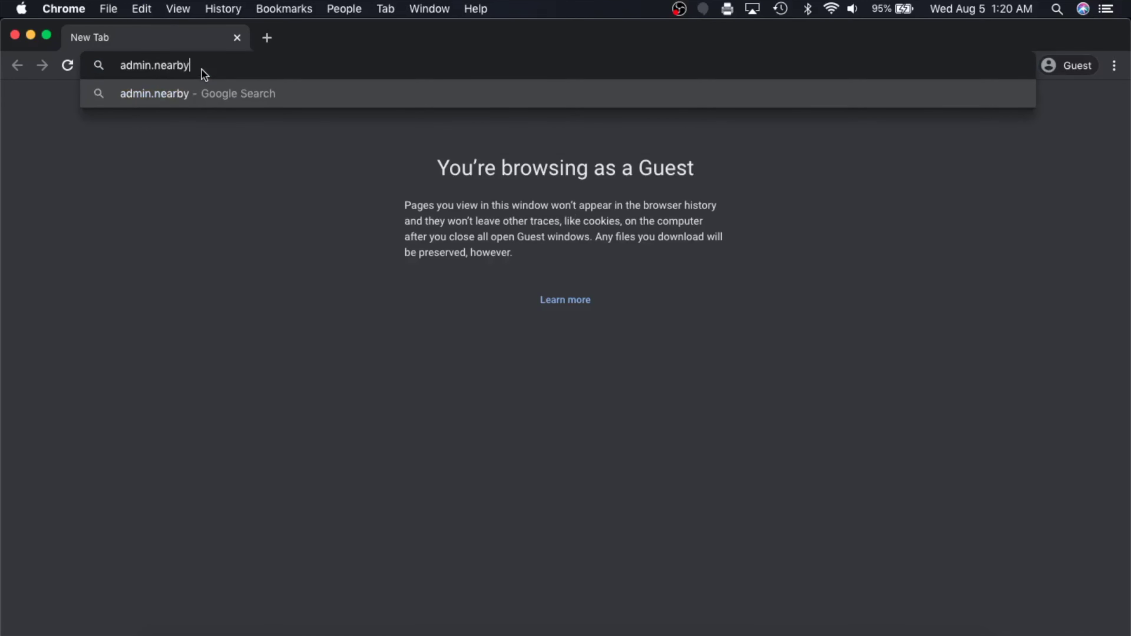
Sign in to admin.nearbynow.co with the admin account's email and password
text(now.co)
key(Return)
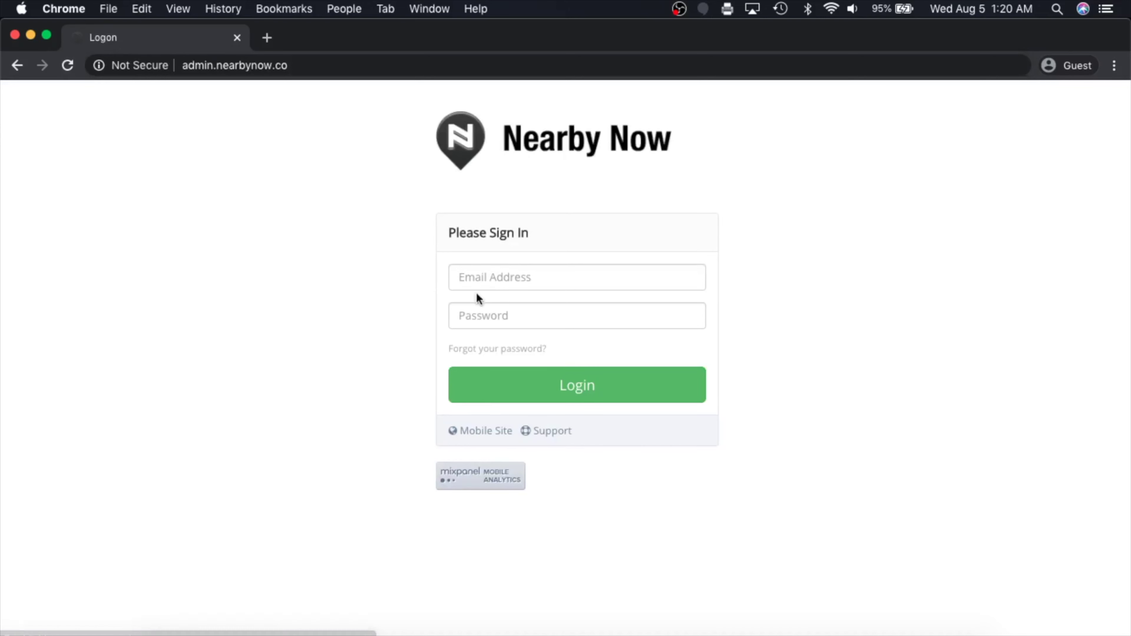
click(493, 281)
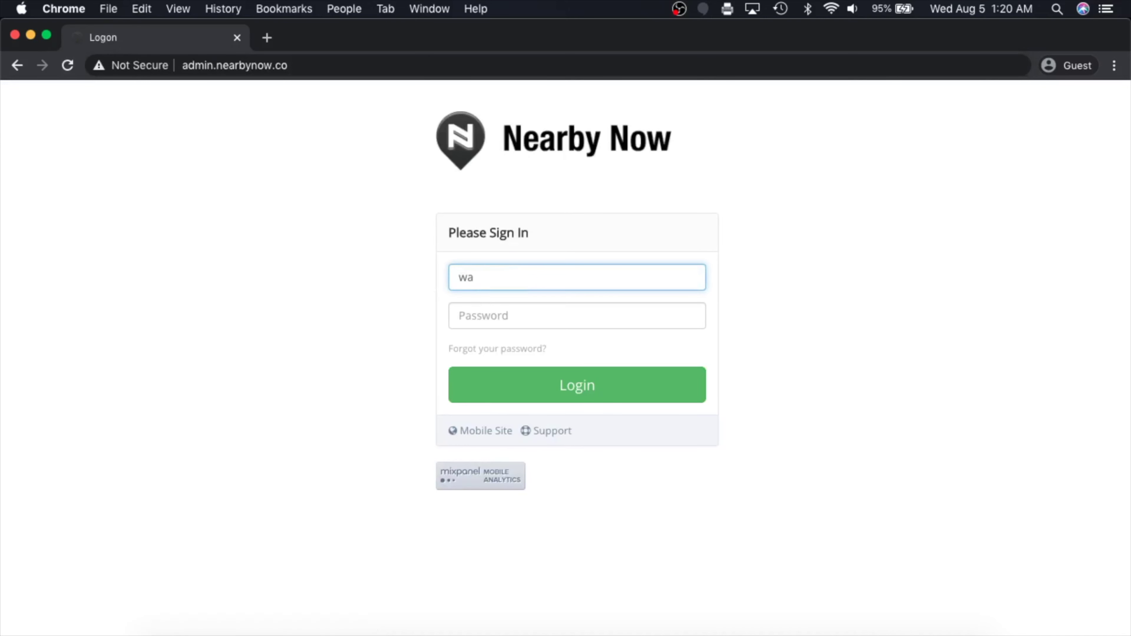
key(Tab)
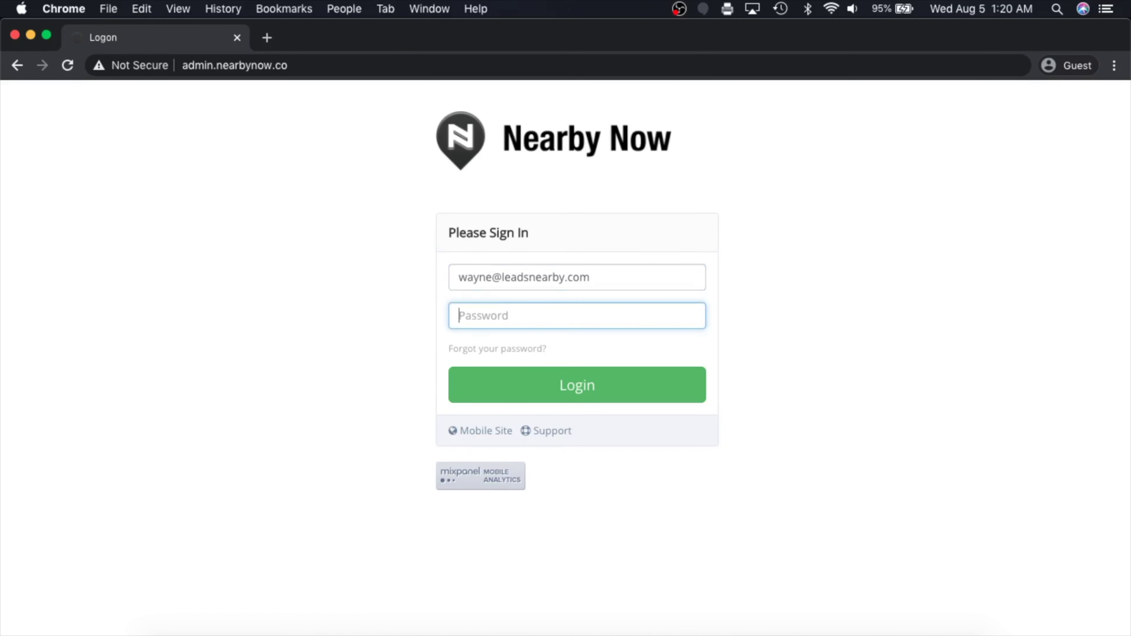
text(••••••••••)
key(Return)
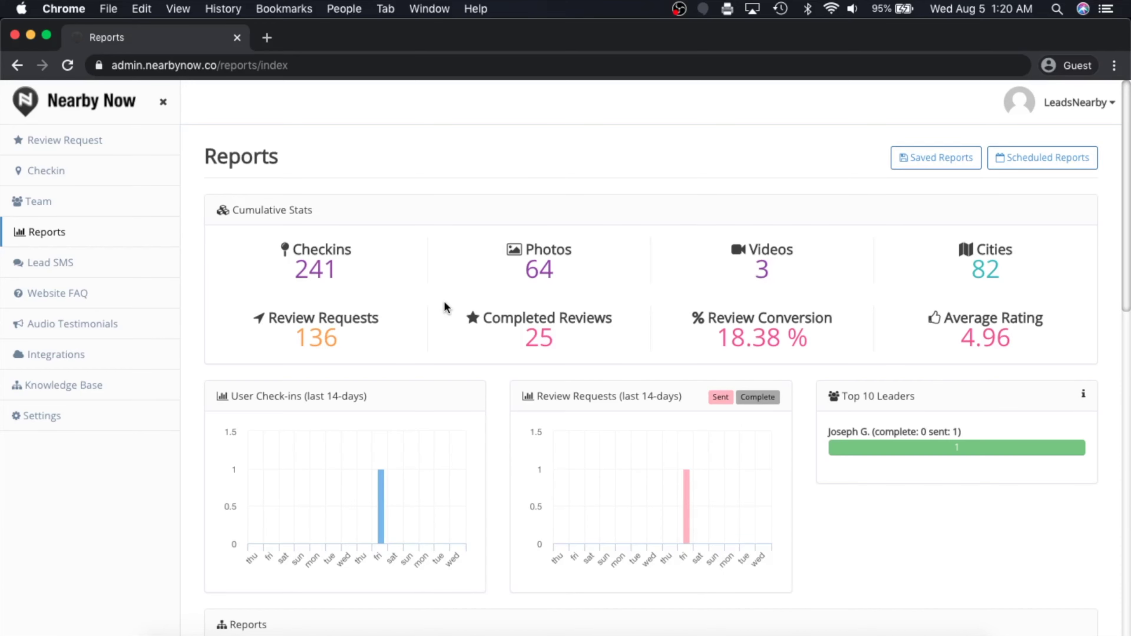
scroll(468, 350, down, 15)
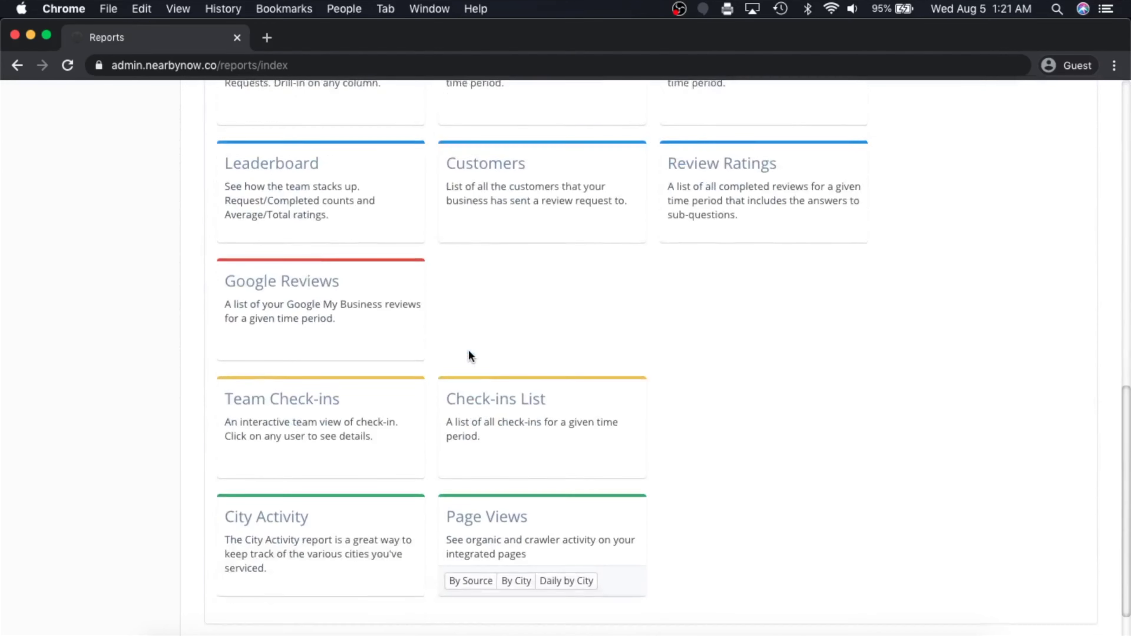
scroll(468, 355, up, 20)
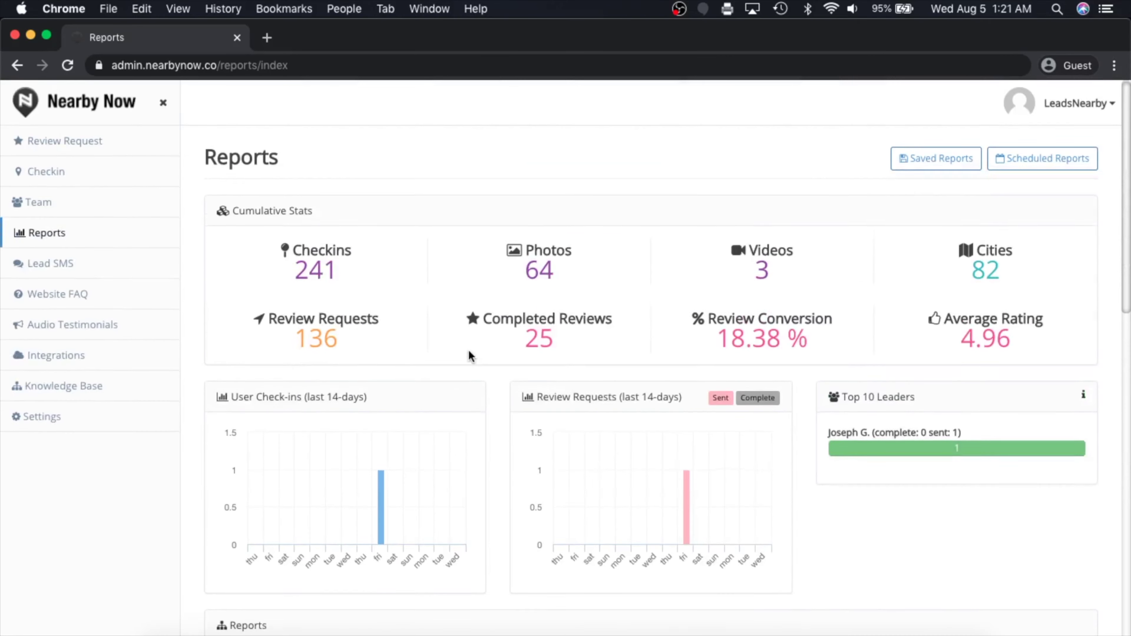
scroll(470, 355, down, 4)
scroll(470, 356, up, 5)
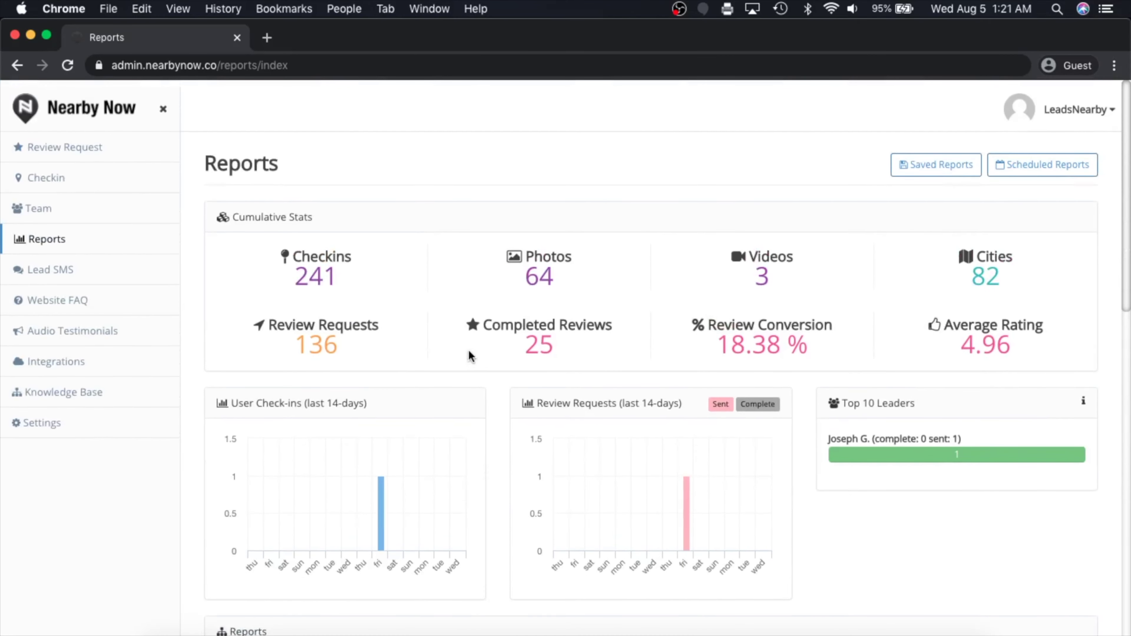
scroll(469, 356, down, 1)
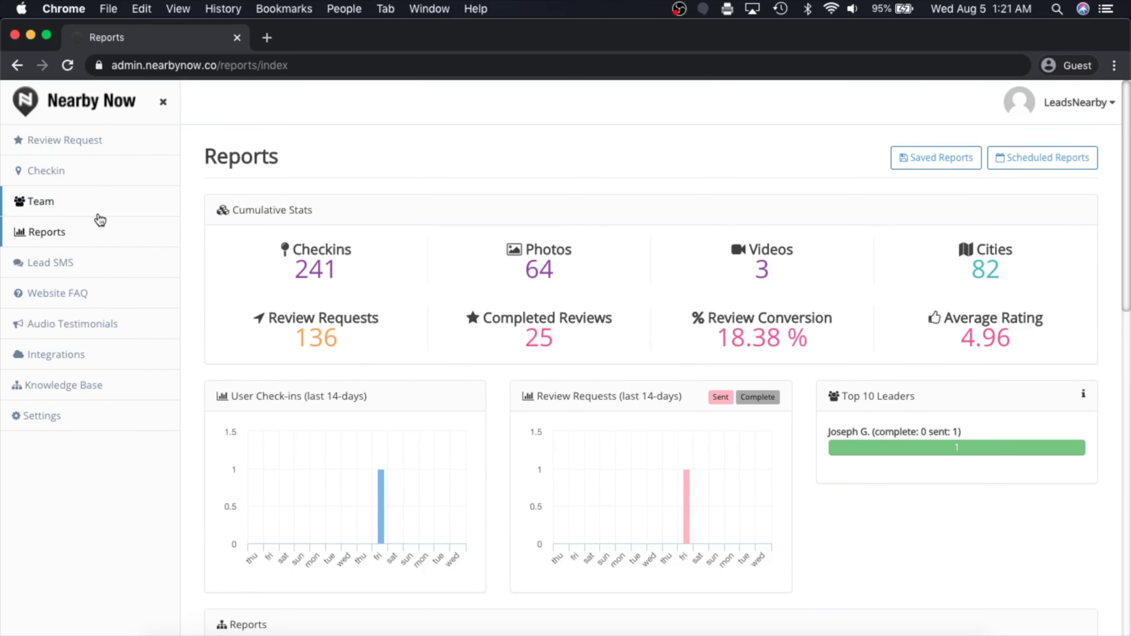
Show the Team page and look over the members and their zero check-in, review and rating counts
click(65, 205)
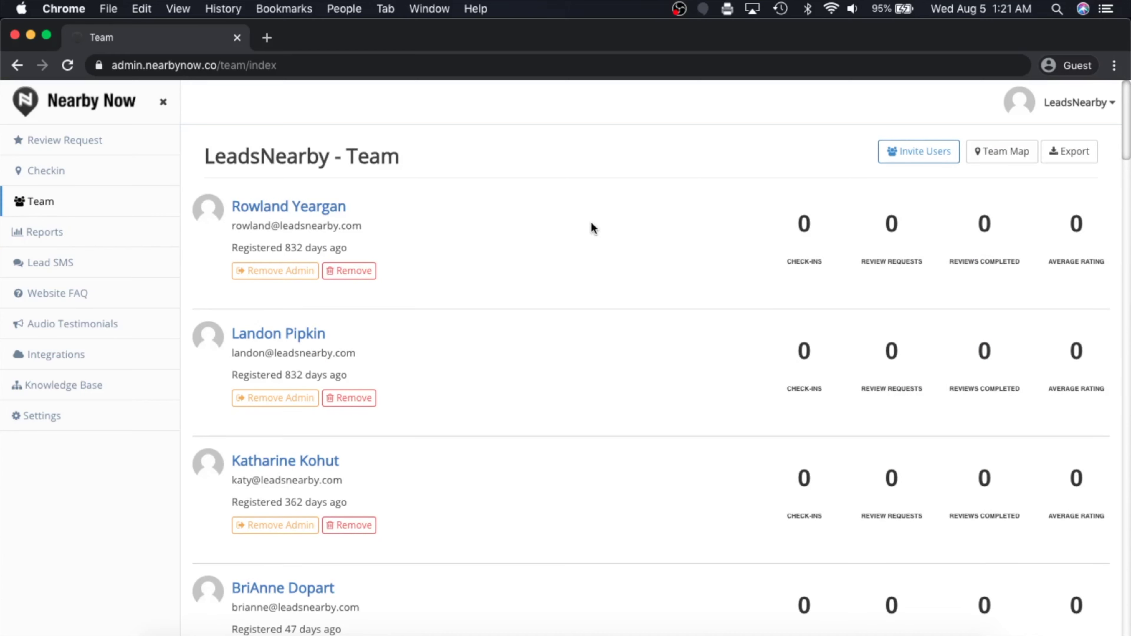
scroll(570, 227, down, 10)
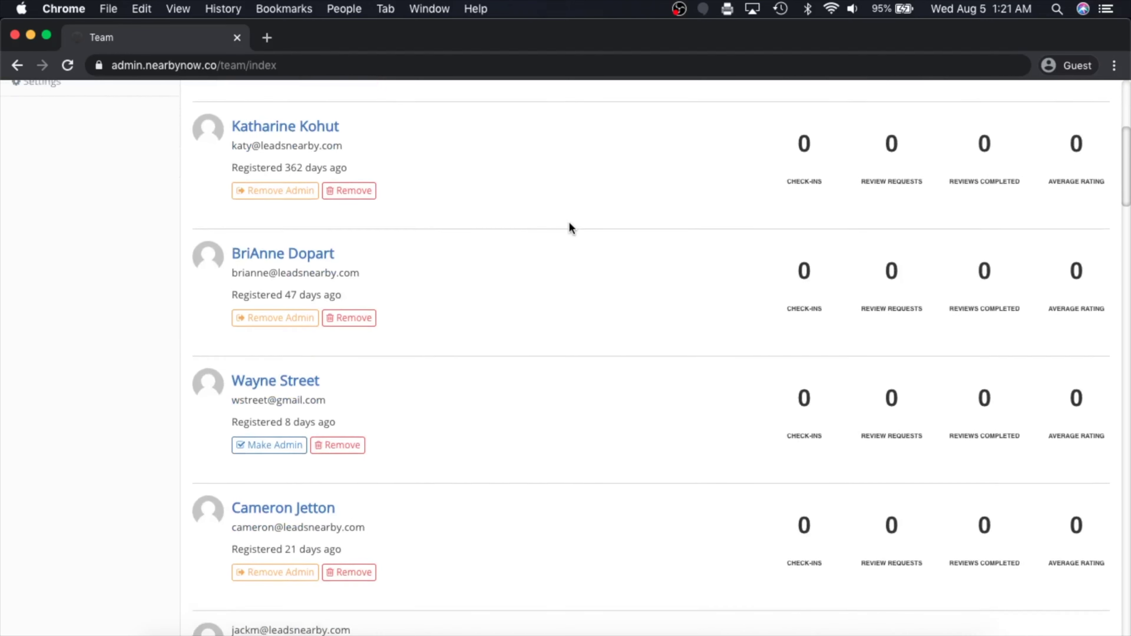
scroll(570, 227, up, 10)
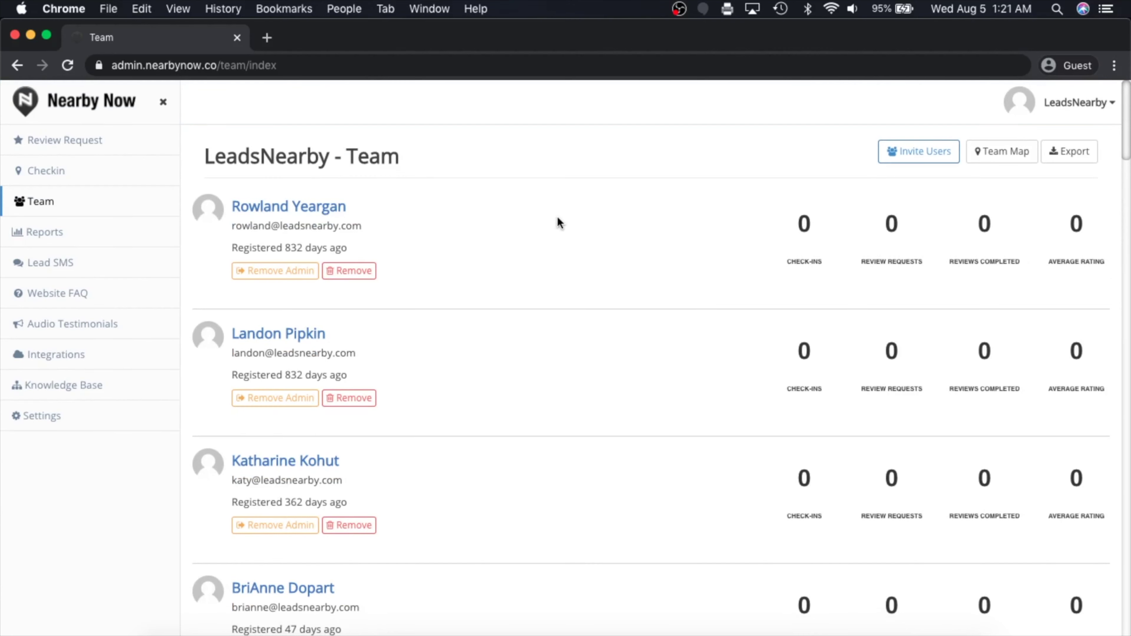
scroll(544, 220, down, 5)
scroll(545, 220, up, 5)
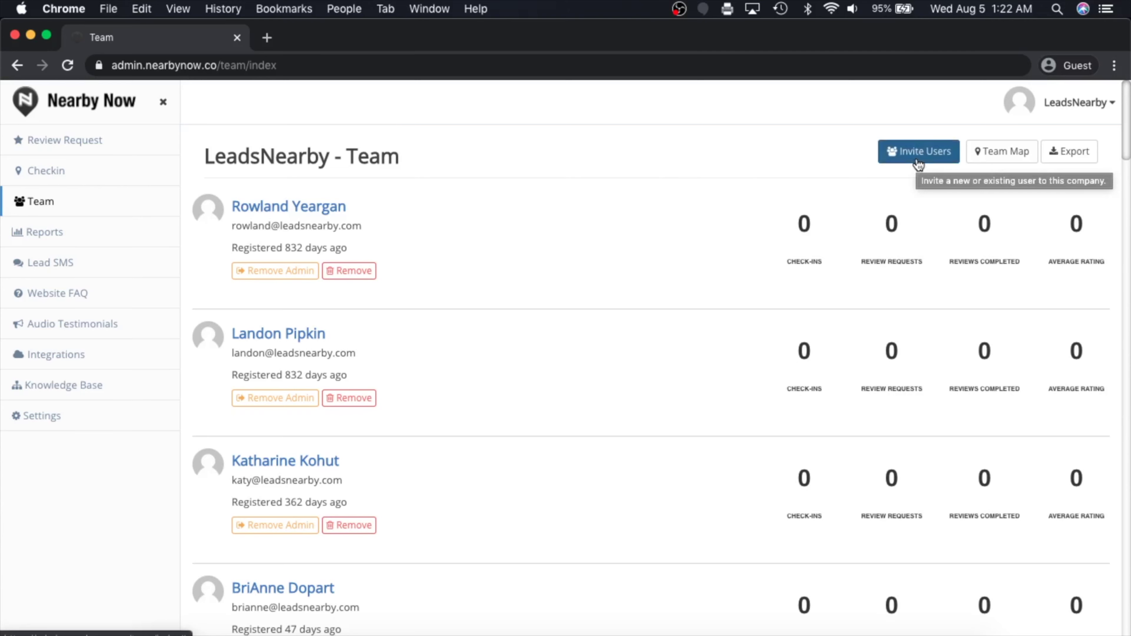
Invite the technician to the team by entering their e-mail address and sending the invite
click(918, 160)
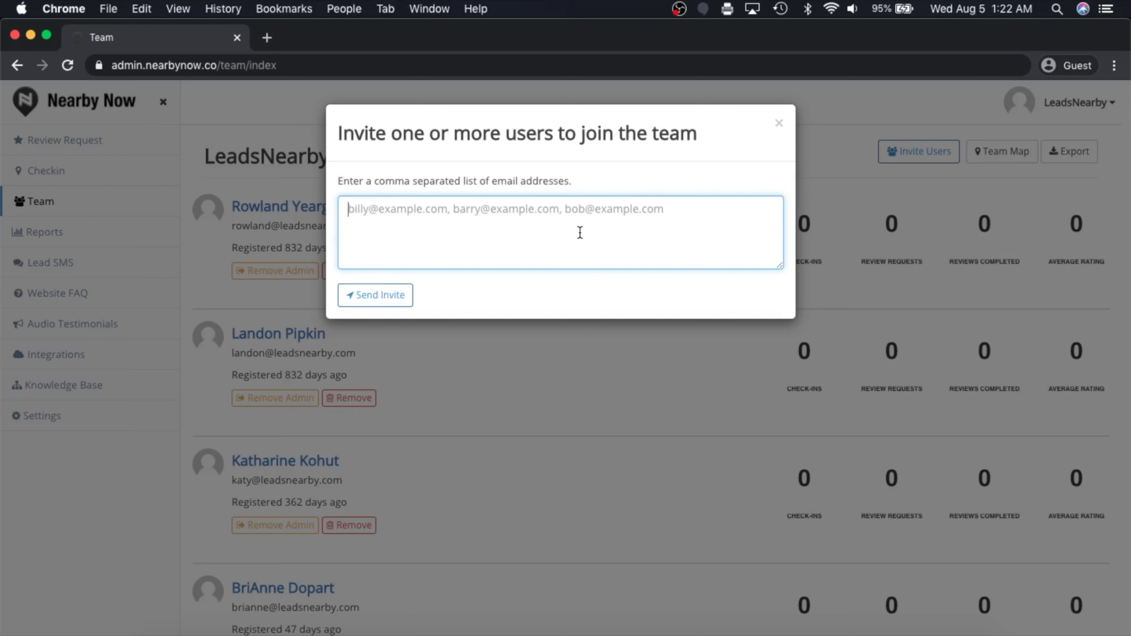
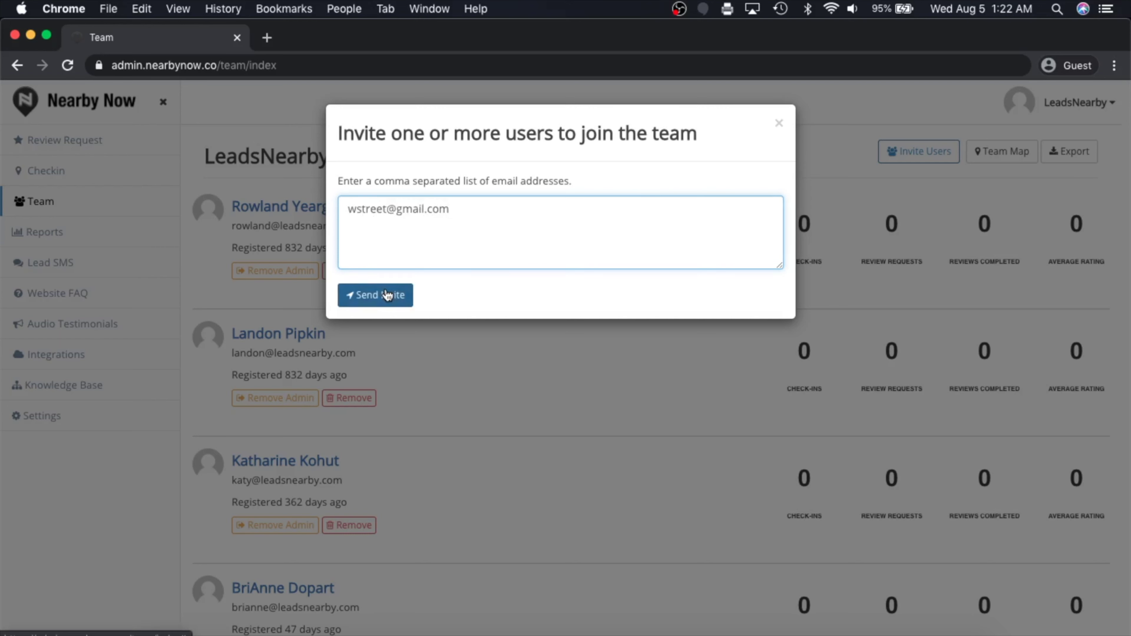
click(387, 295)
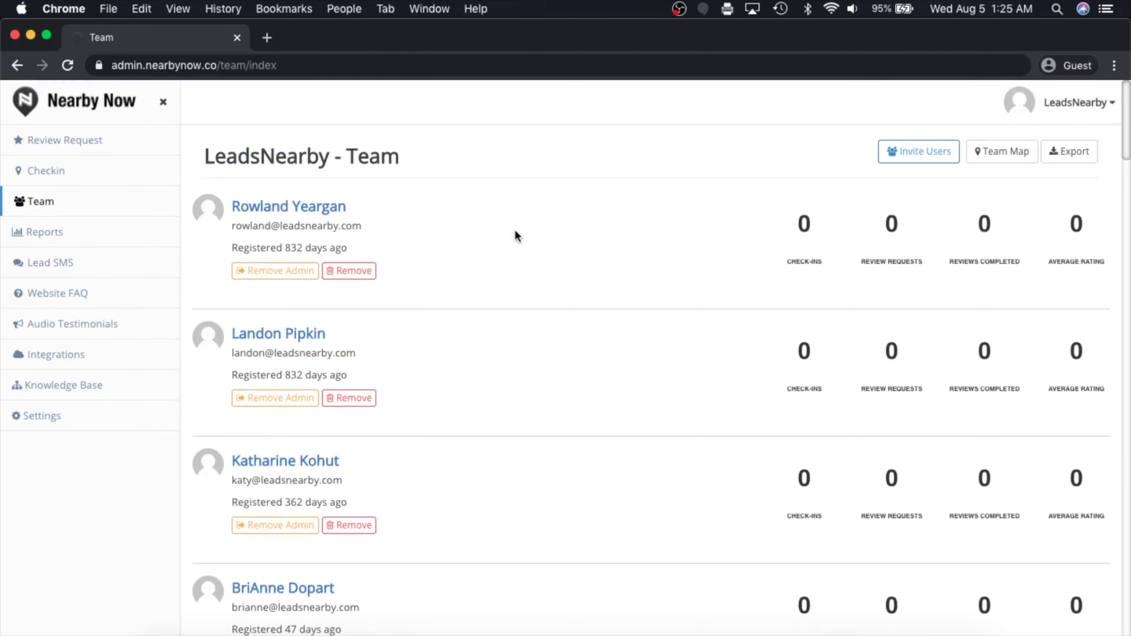
scroll(515, 235, down, 8)
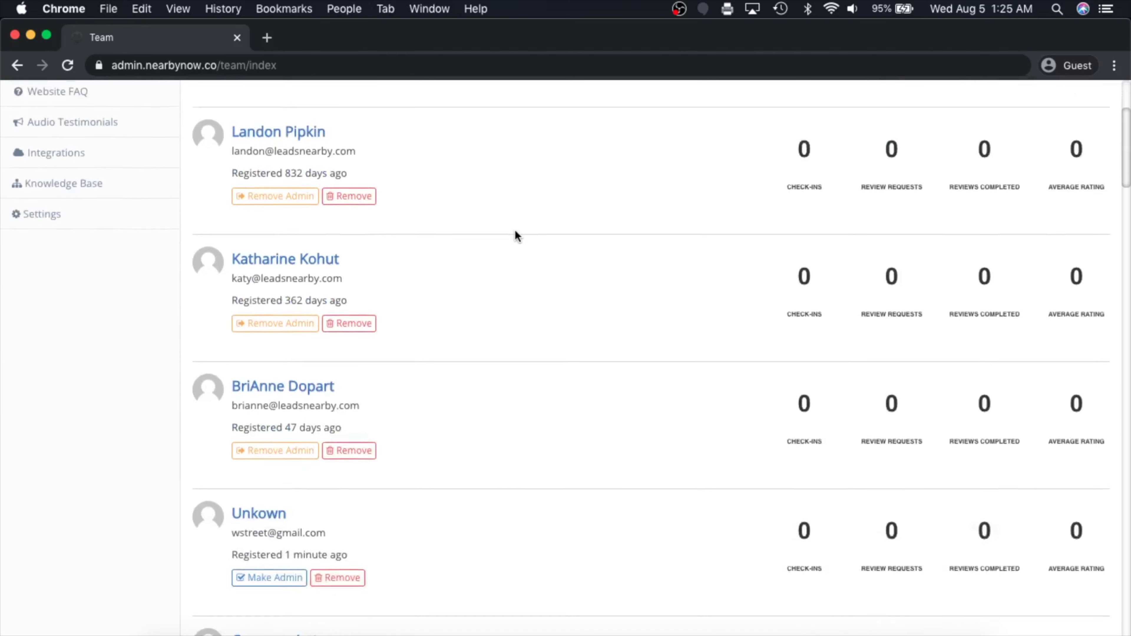
scroll(515, 235, down, 1)
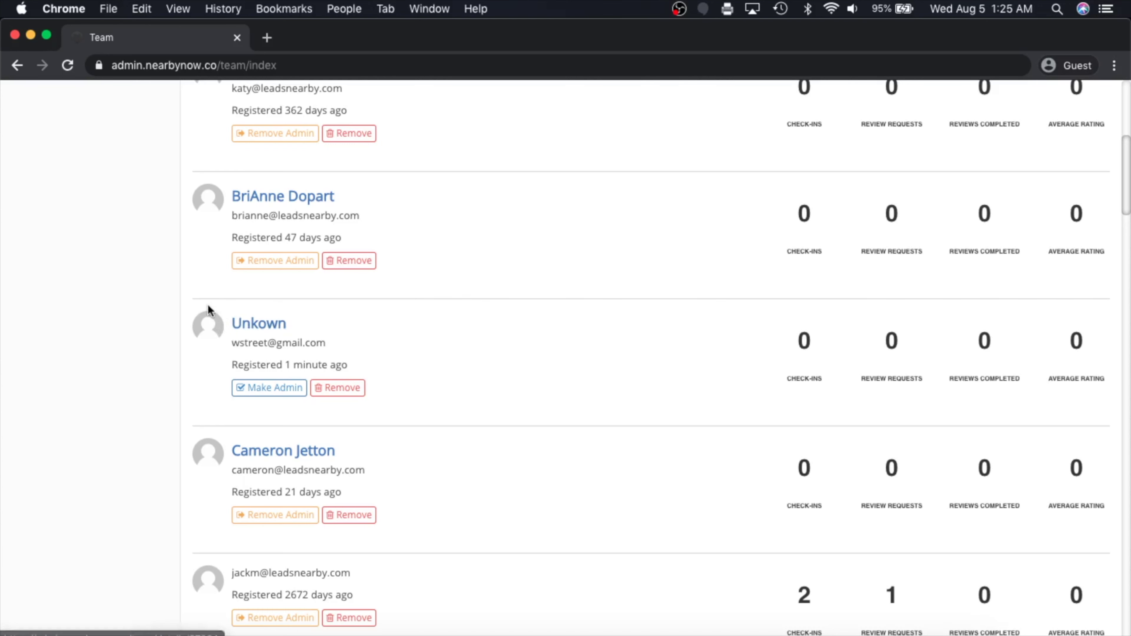
scroll(395, 342, up, 10)
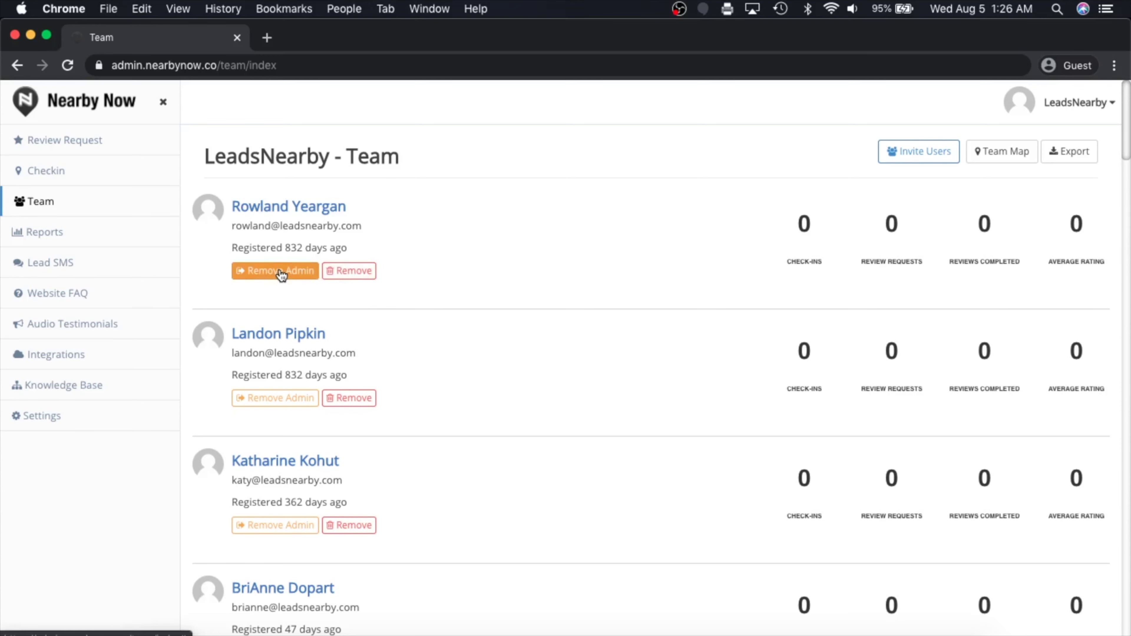
scroll(281, 276, down, 10)
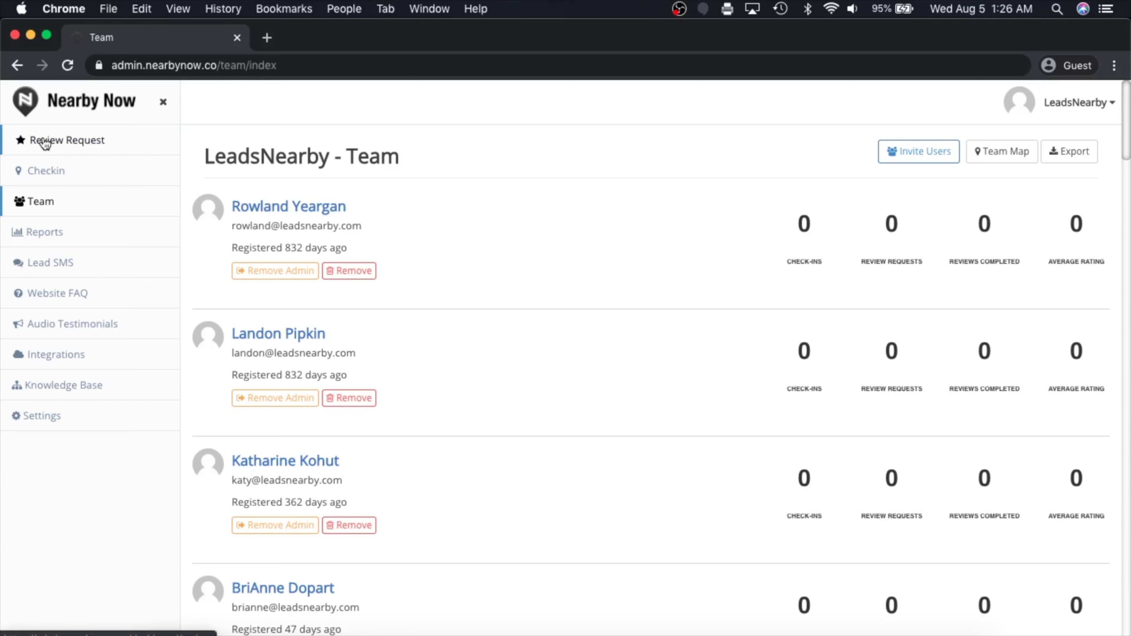
Start a new Check-in and Review Request with the technician as team member
click(44, 141)
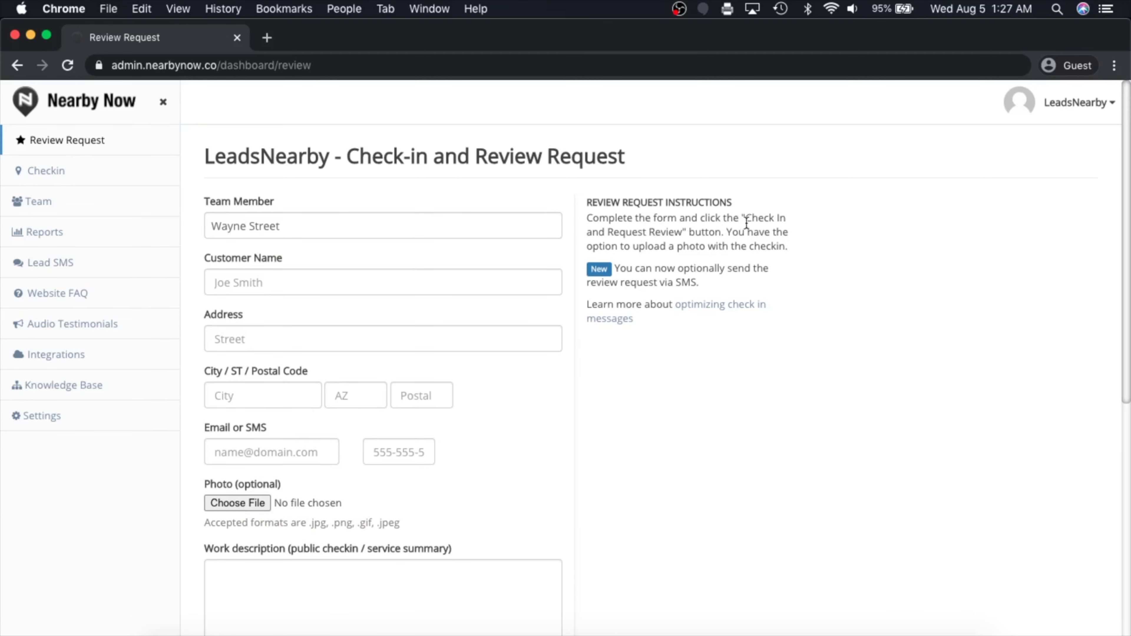
drag(746, 223, 686, 232)
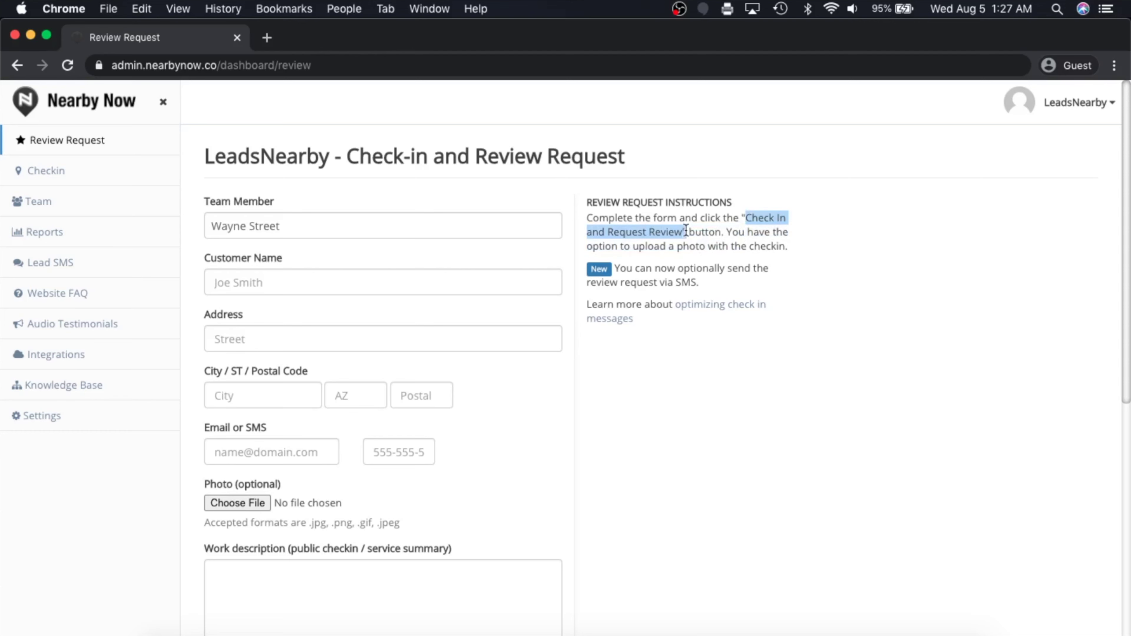
click(302, 228)
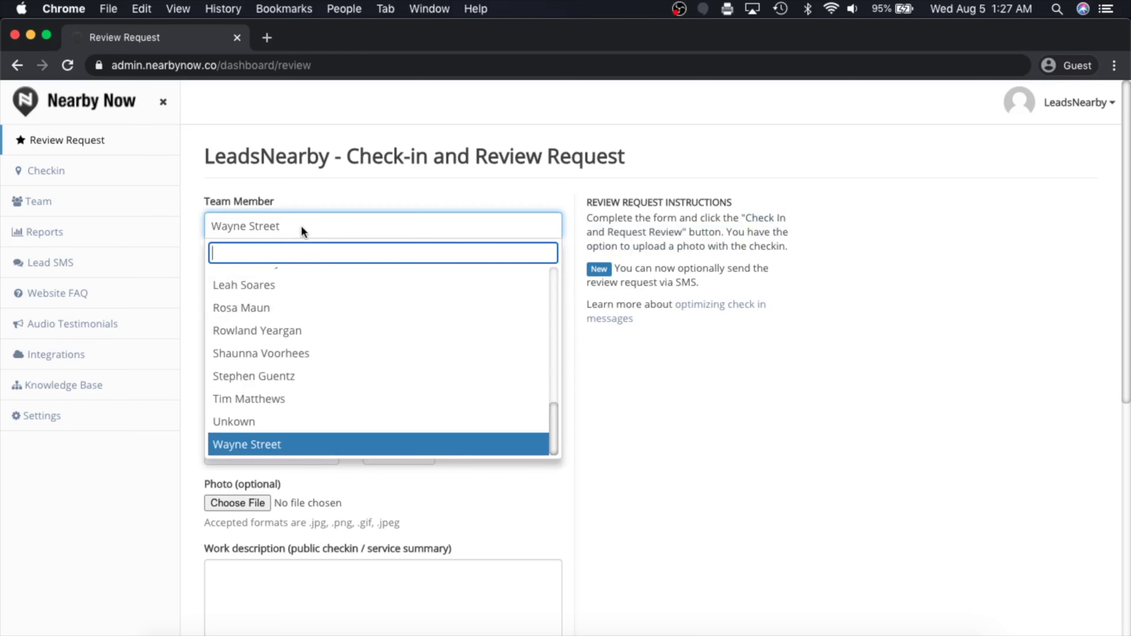
click(329, 197)
Enter the customer's full name and street address on the check-in
click(296, 286)
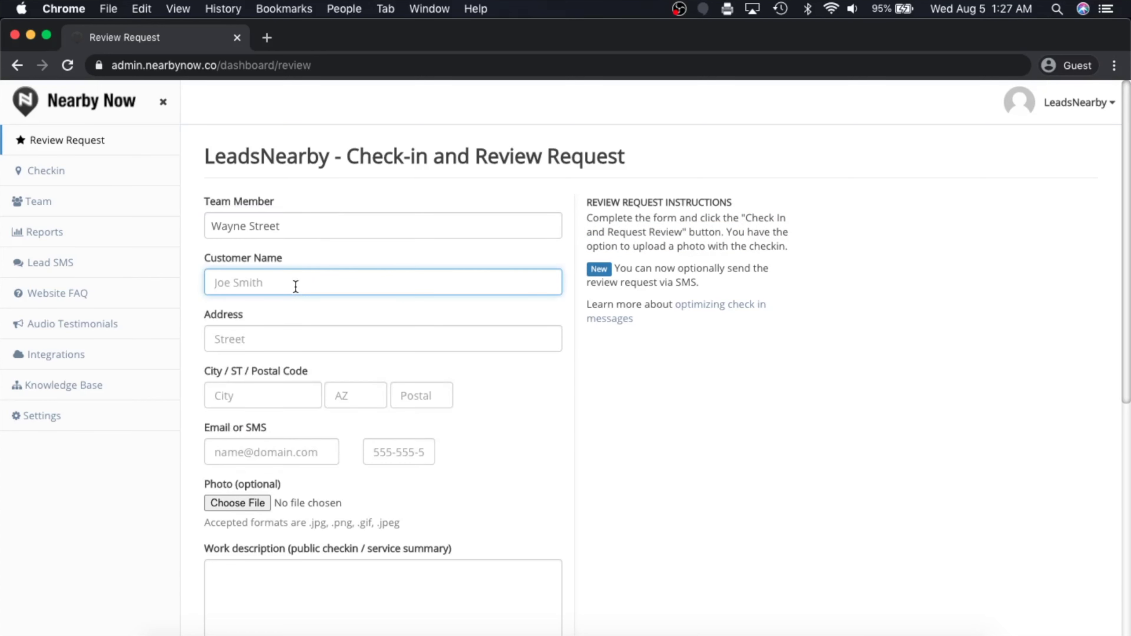
text(John Smith)
key(Tab)
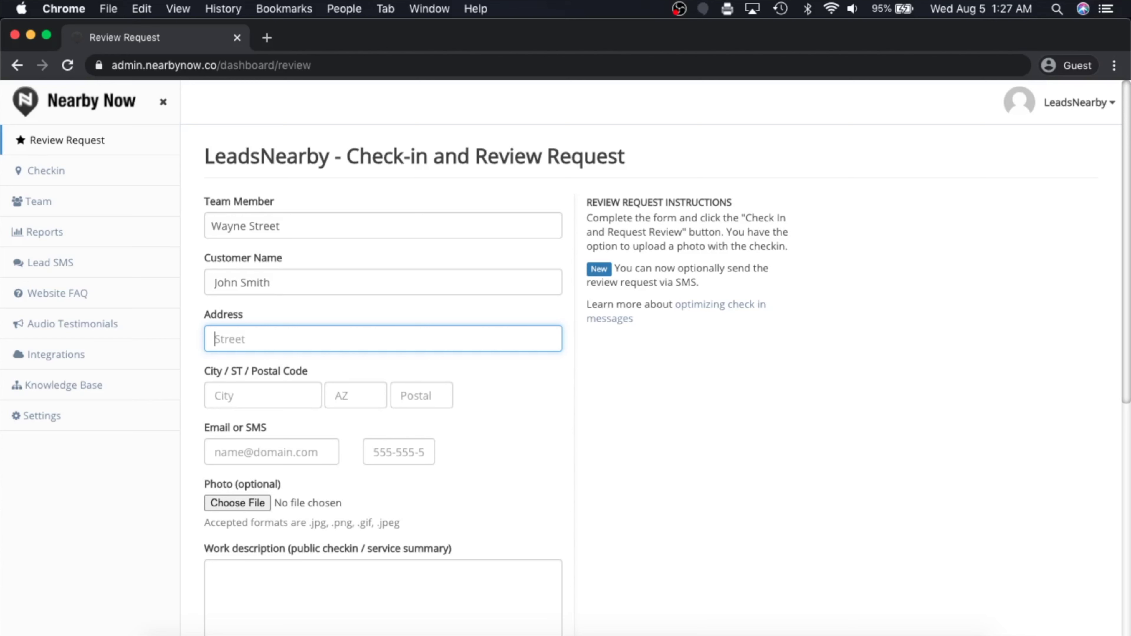
text(123 Main St.)
Set the job's city to Raleigh, state NC and postal code 27603
click(277, 396)
text(Raleigh)
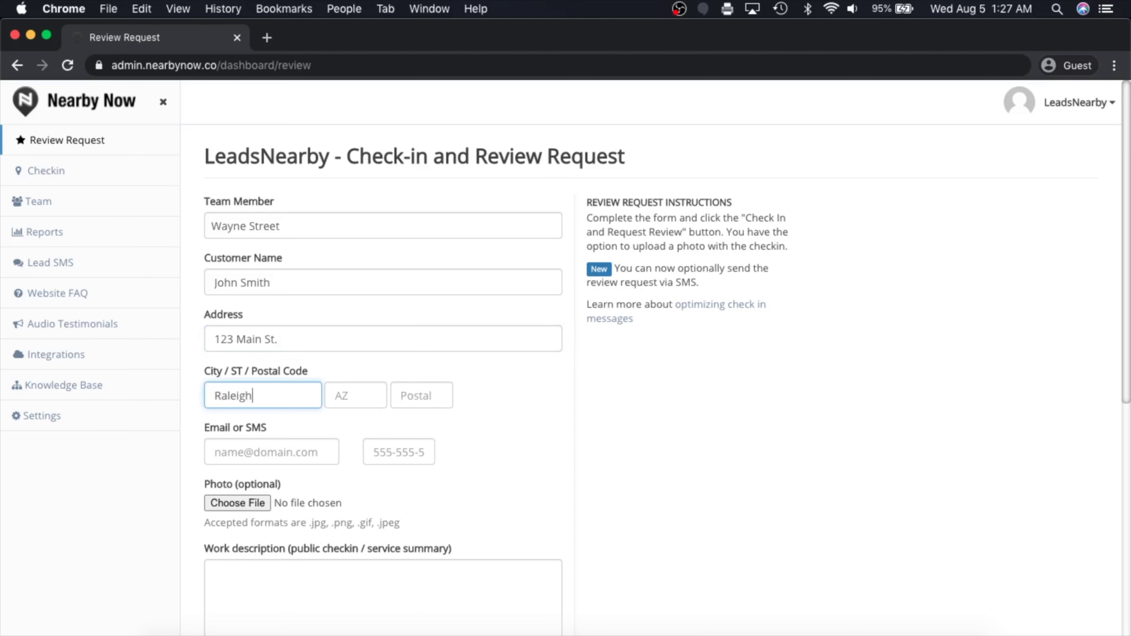
key(Tab)
text(NC)
key(Tab)
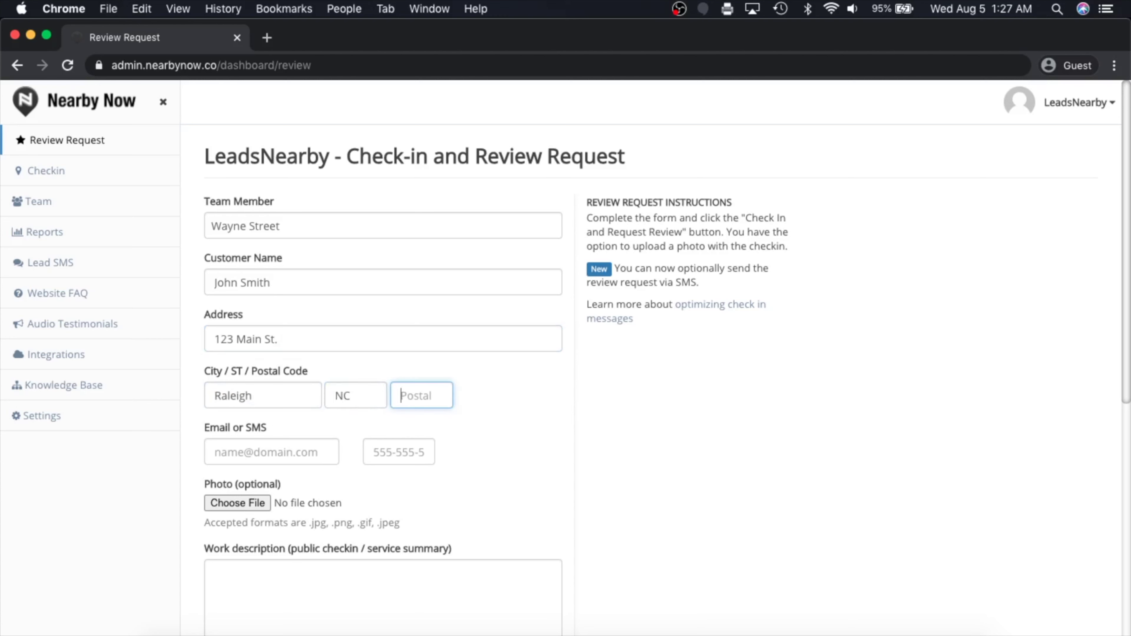
text(27603)
Add the customer's e-mail and the description 'Ac was blowing warm air. Performed an AC tune-up and replaced the filter.'
click(220, 451)
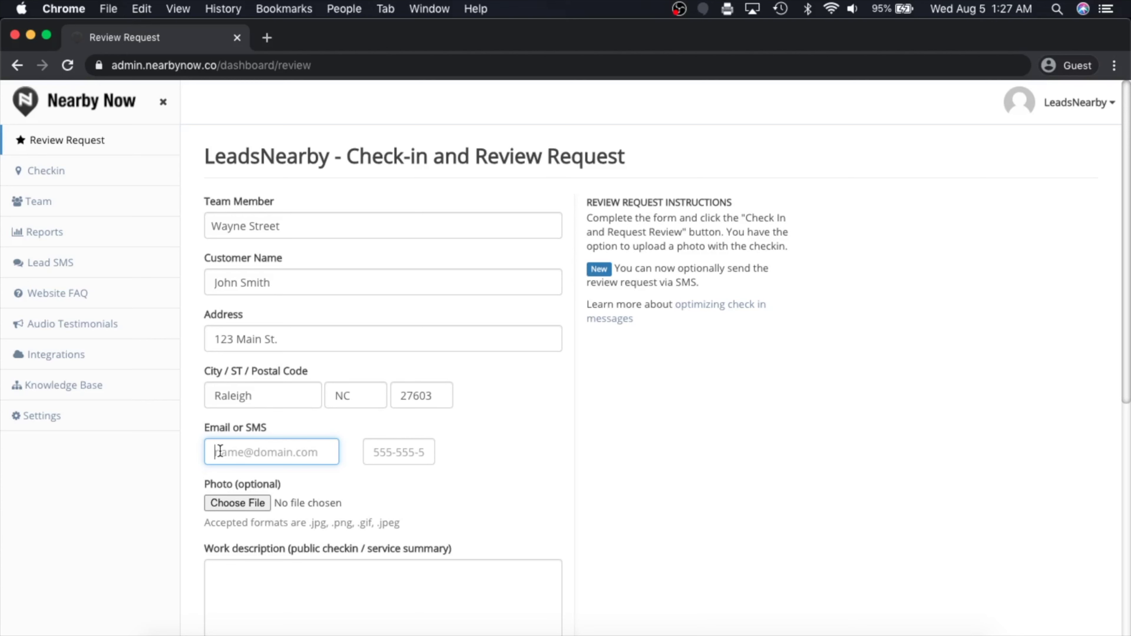
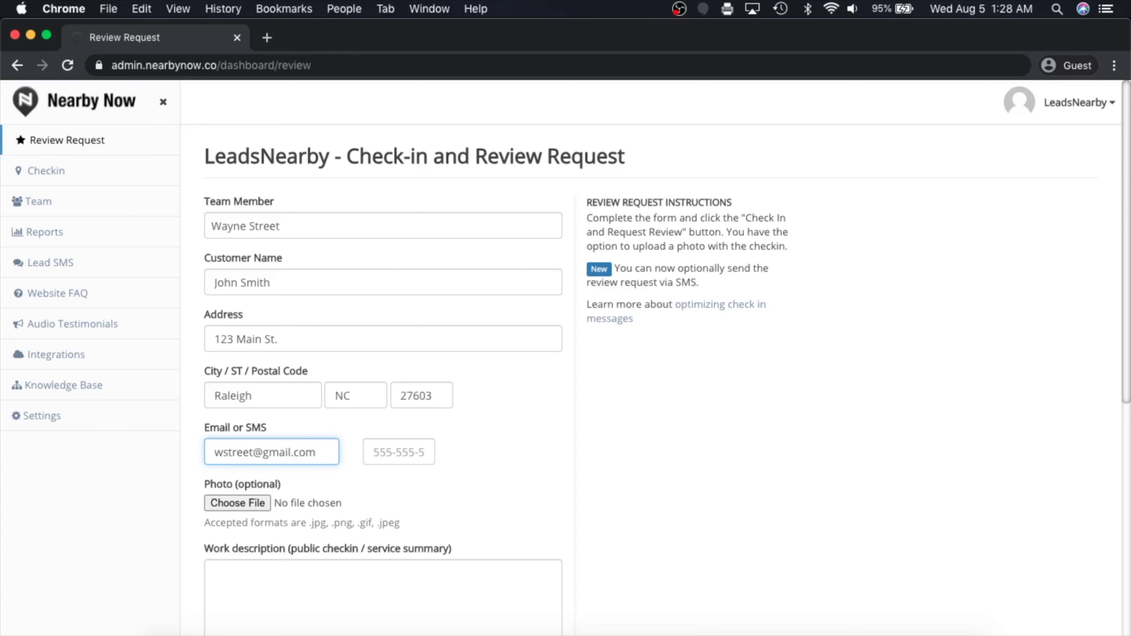
scroll(276, 453, down, 2)
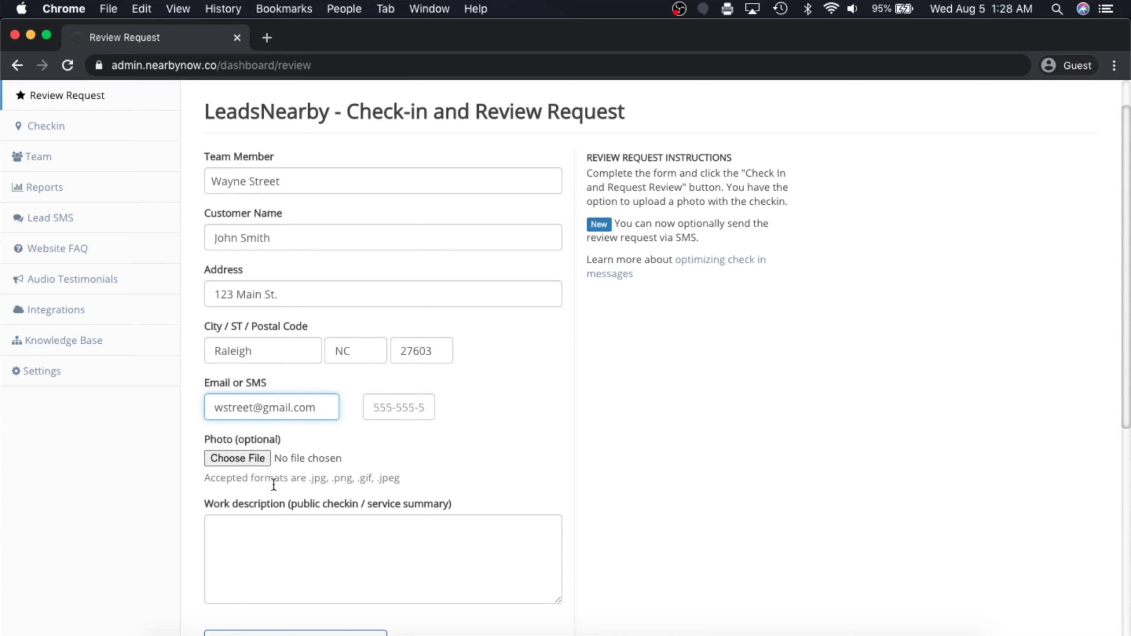
click(273, 526)
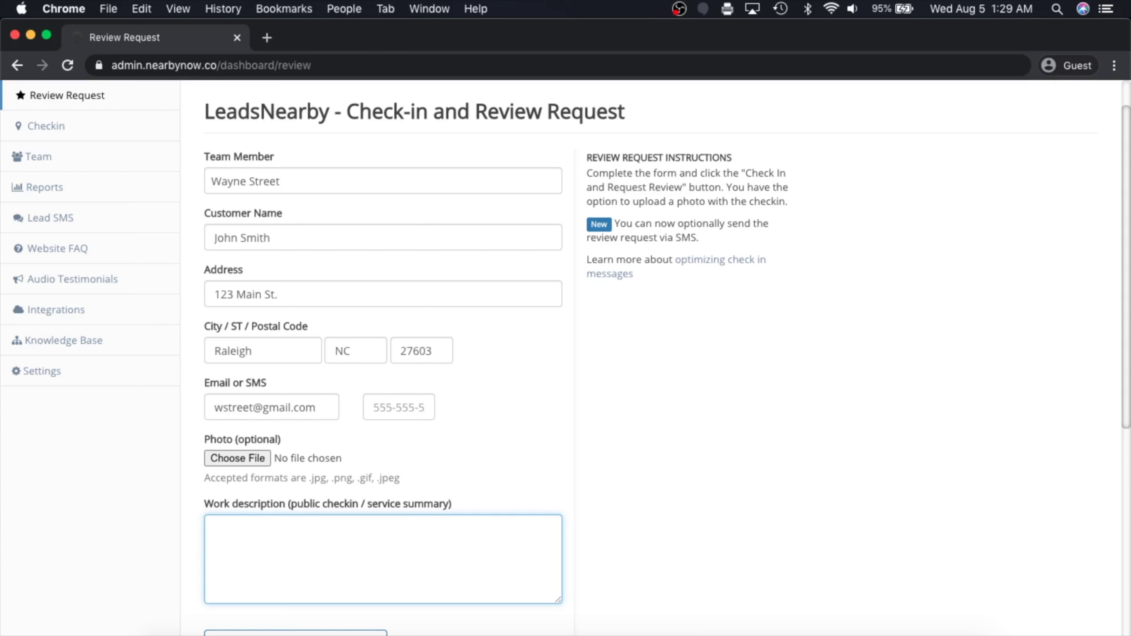
text(Ac was blowing warm ai)
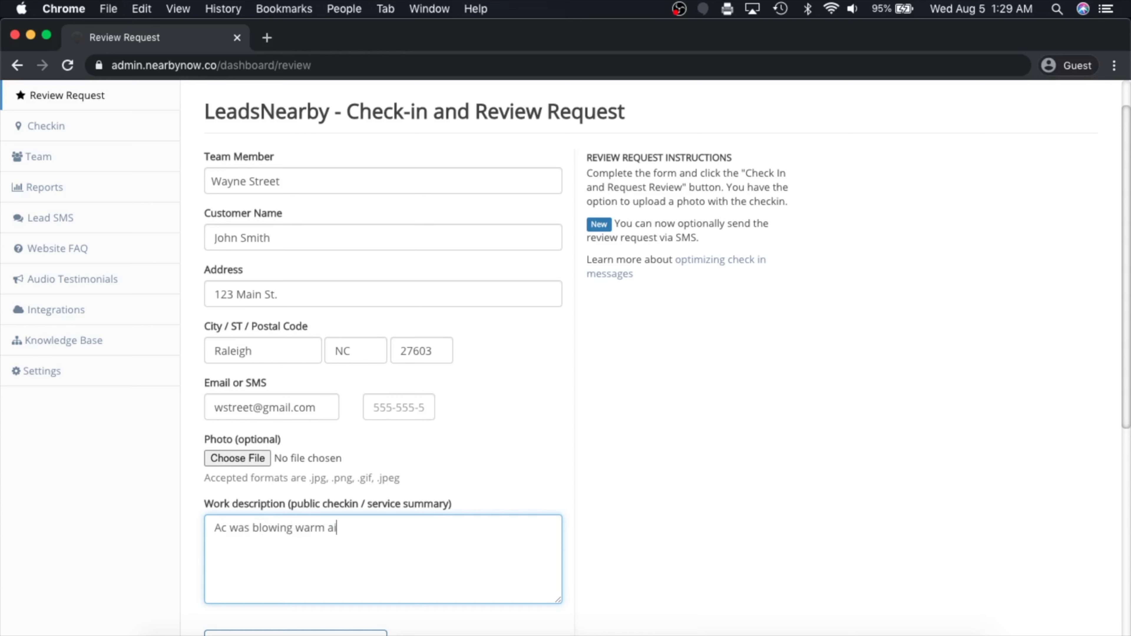
text(r. Performed an AC tune-)
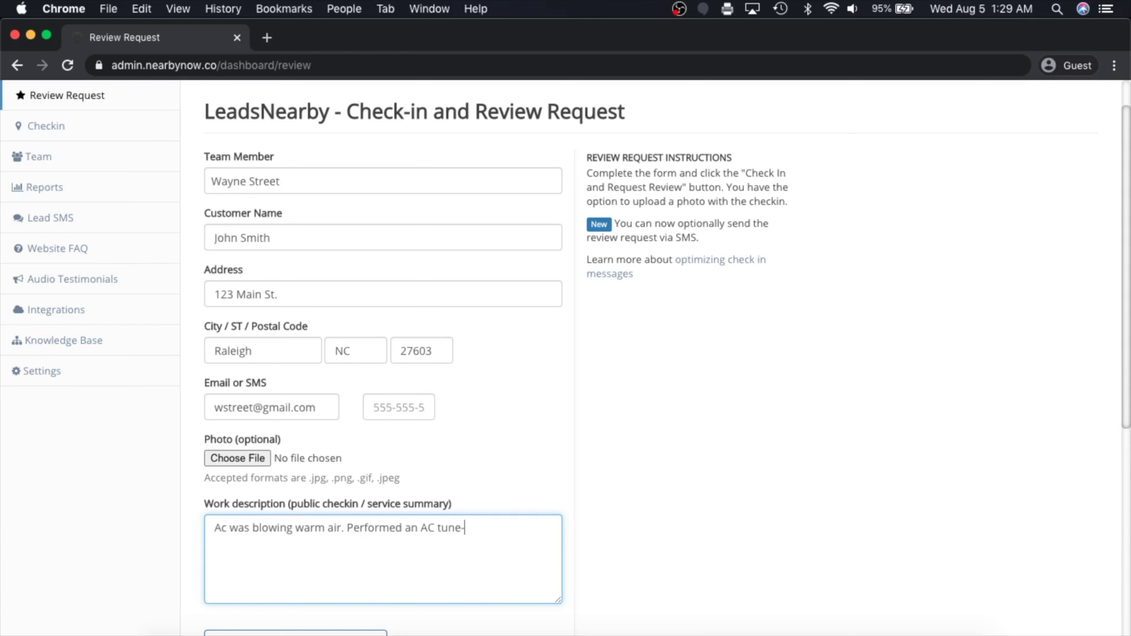
text(up and replaced the filter.)
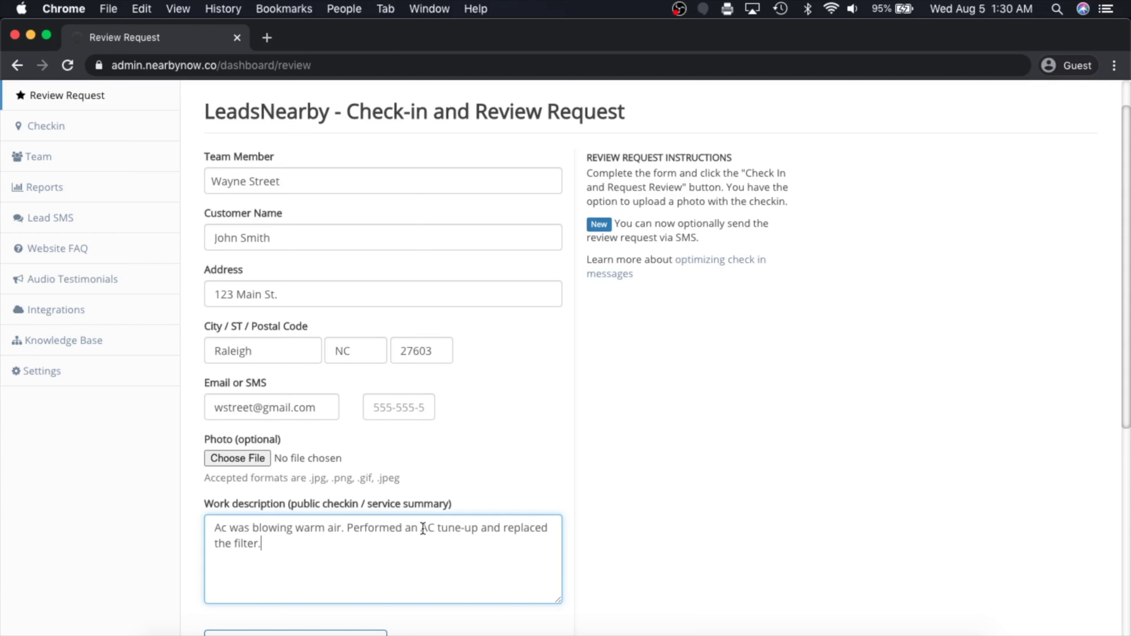
Check the AC tune-up wording in the description, then submit the check-in and review request
drag(421, 528, 478, 529)
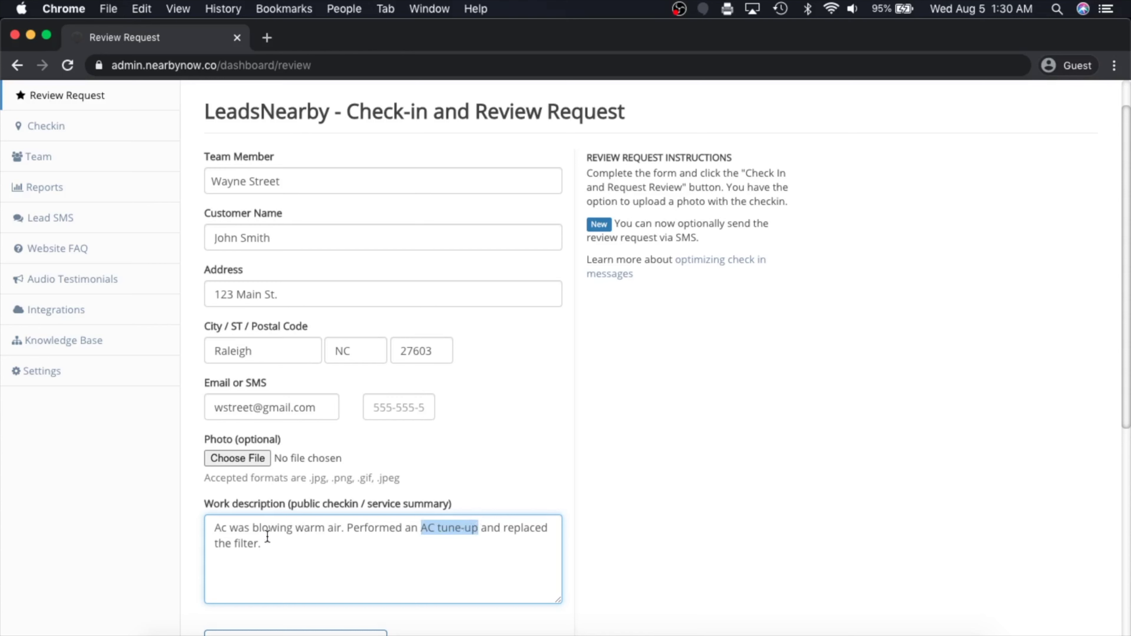
click(290, 548)
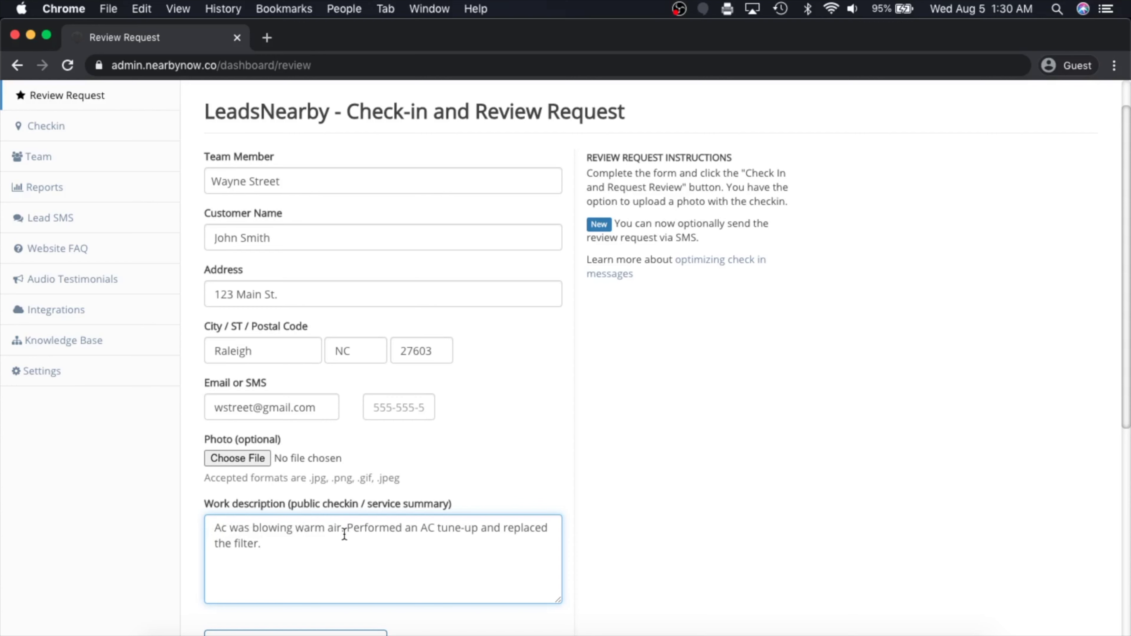
scroll(351, 530, down, 2)
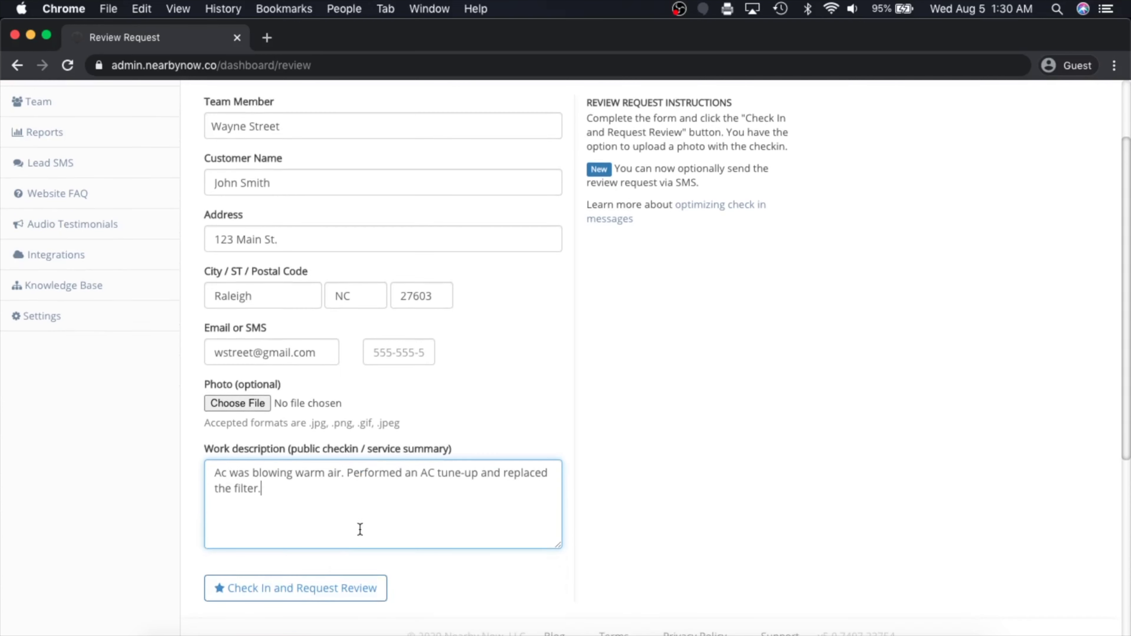
click(313, 605)
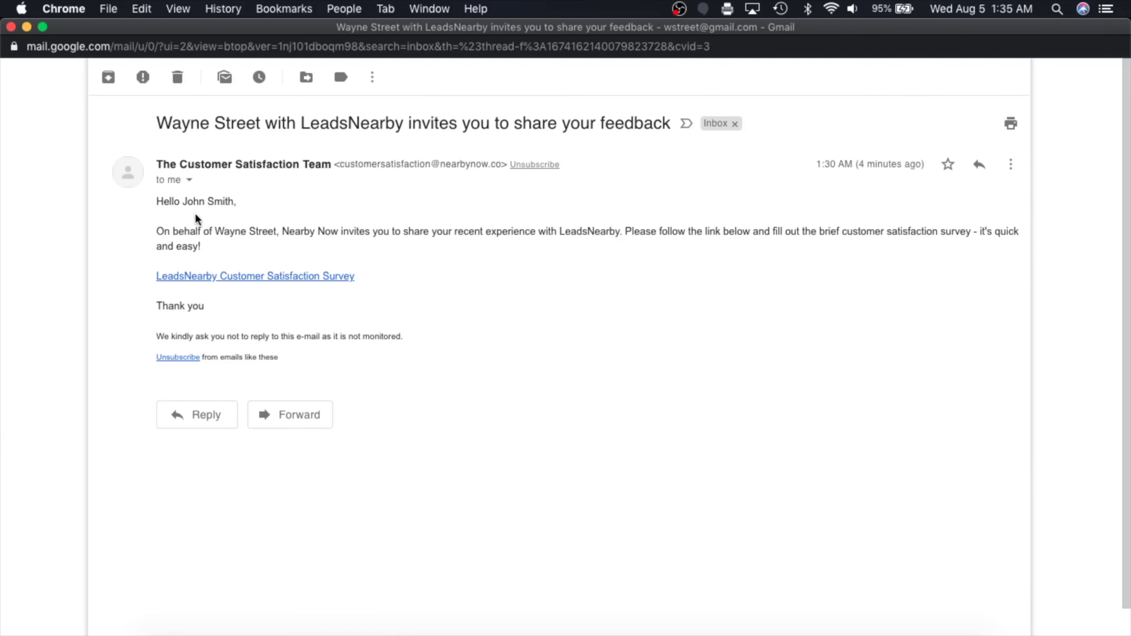
Inspect the customer's name in the feedback invitation's greeting in Gmail
drag(183, 201, 279, 231)
click(218, 230)
click(377, 261)
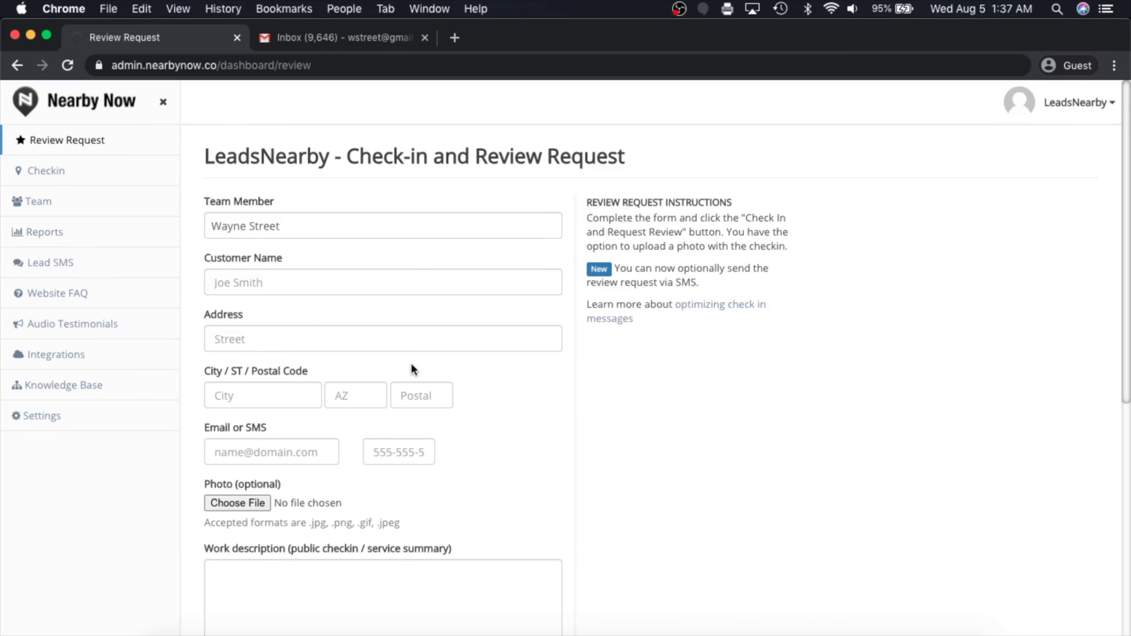
Scroll through the Reports dashboard tiles and open the Check-ins List report
click(118, 231)
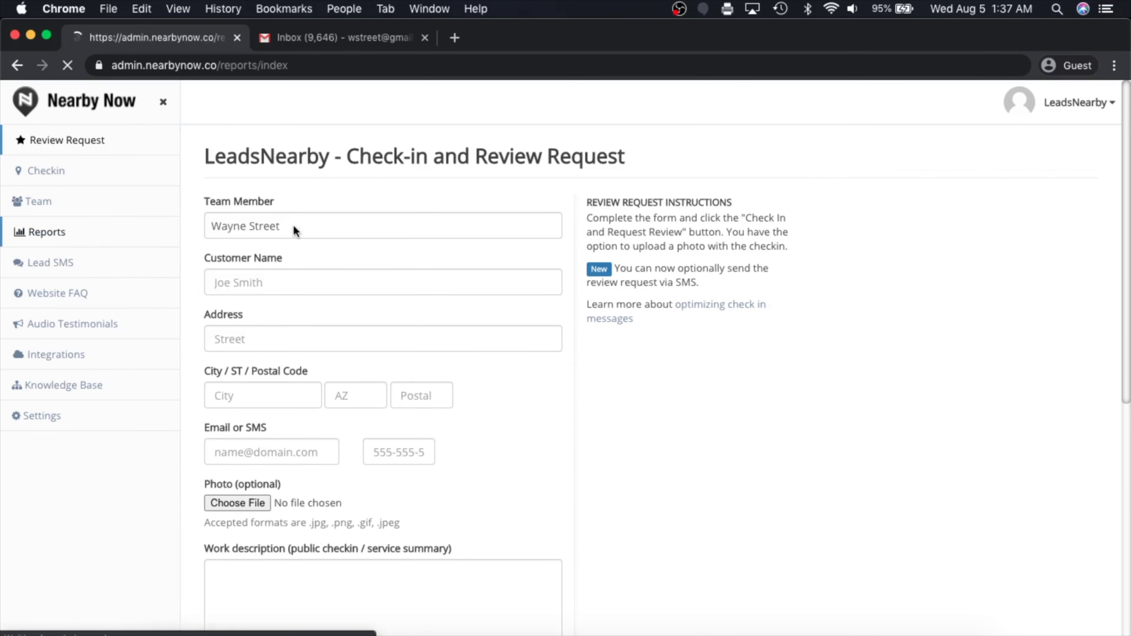
scroll(639, 445, down, 4)
scroll(639, 445, up, 3)
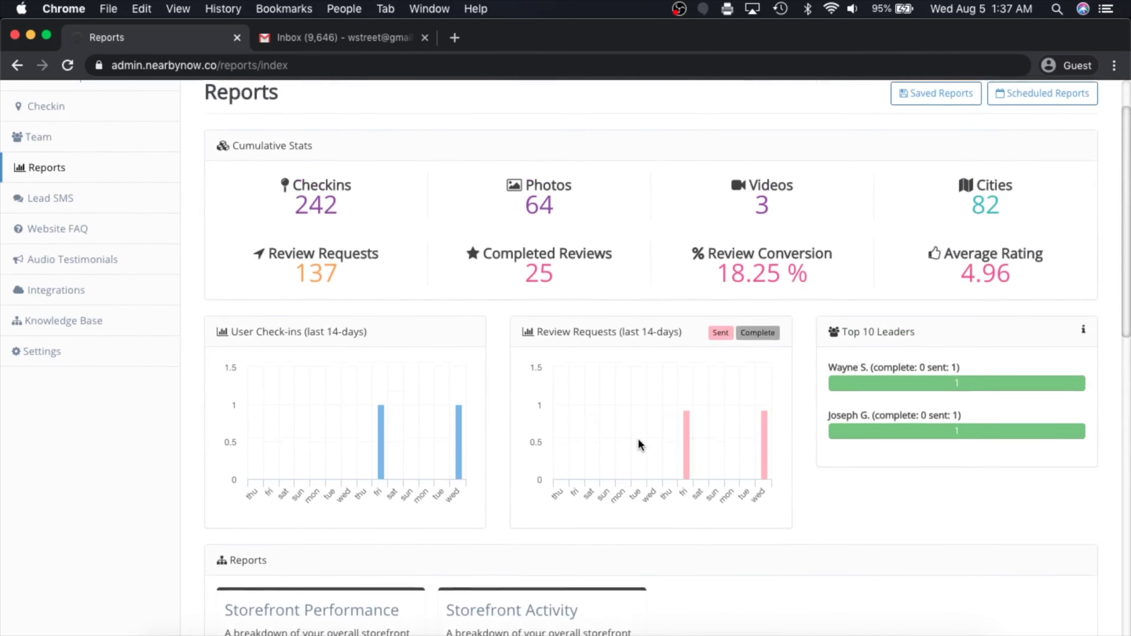
scroll(638, 445, up, 2)
scroll(639, 445, down, 10)
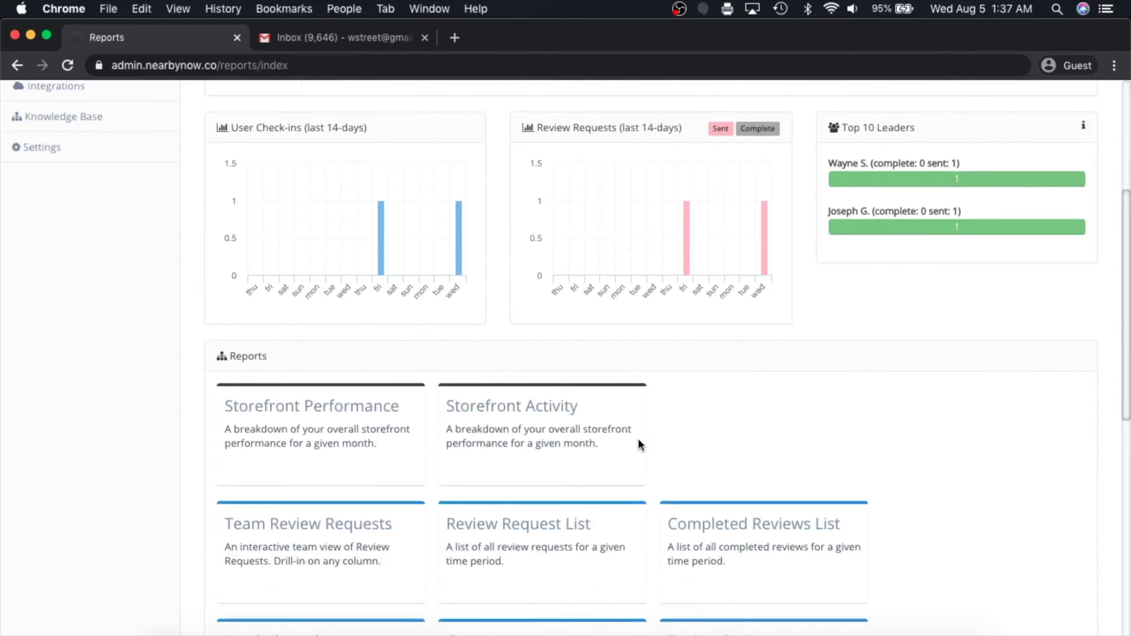
scroll(638, 445, up, 12)
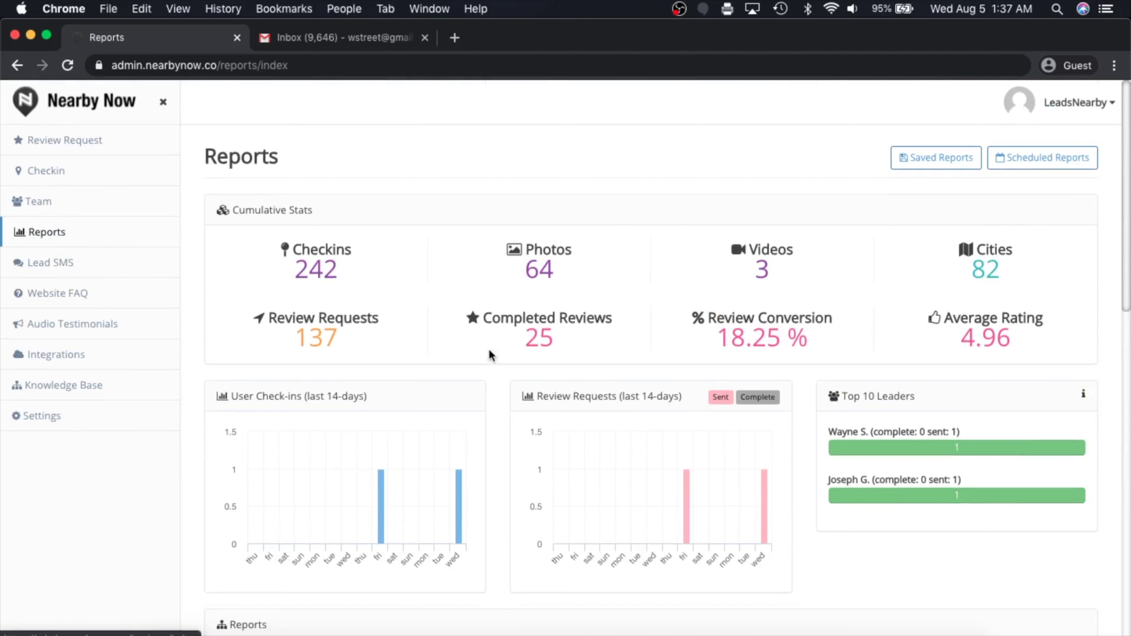
scroll(530, 390, down, 10)
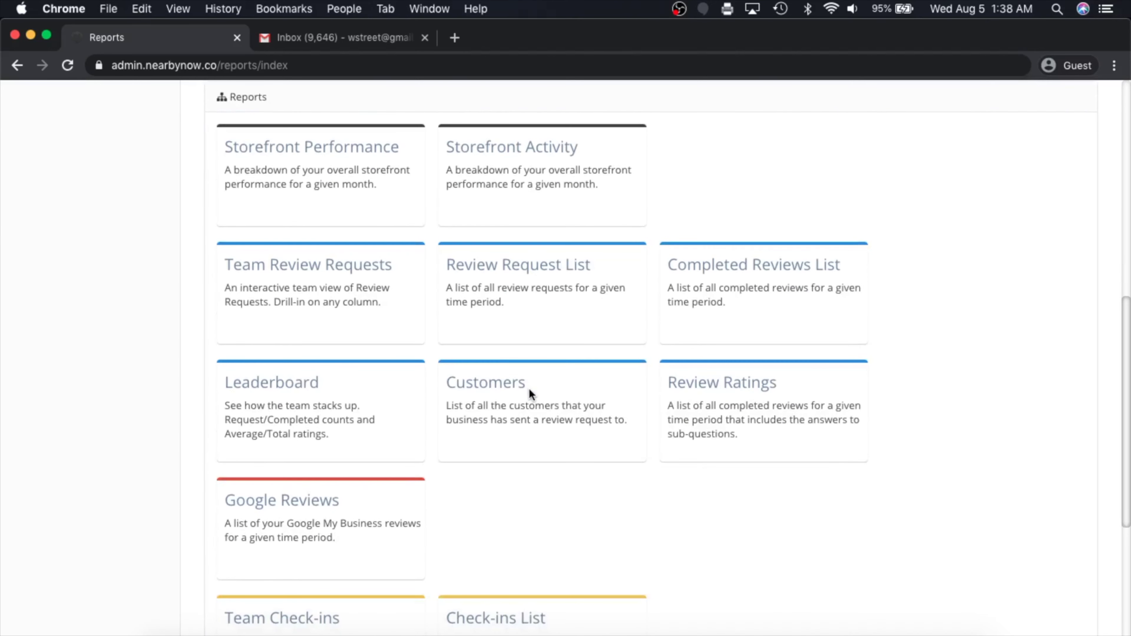
scroll(670, 410, down, 3)
scroll(670, 410, down, 2)
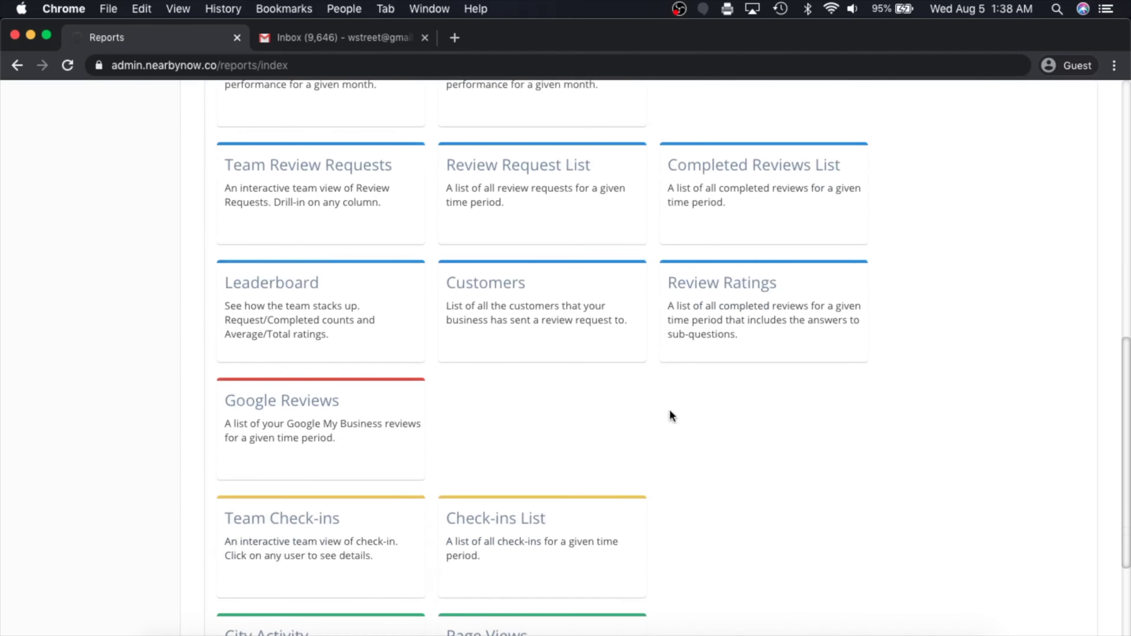
click(517, 522)
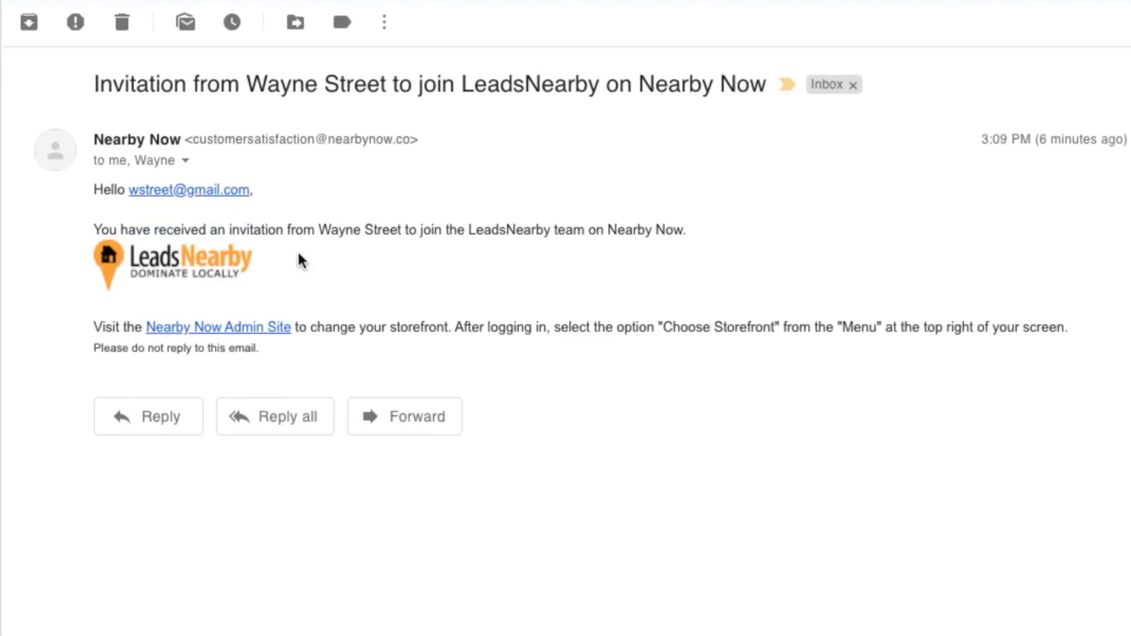
Complete the registration form with the technician's first name, last name and a password
drag(315, 230, 423, 232)
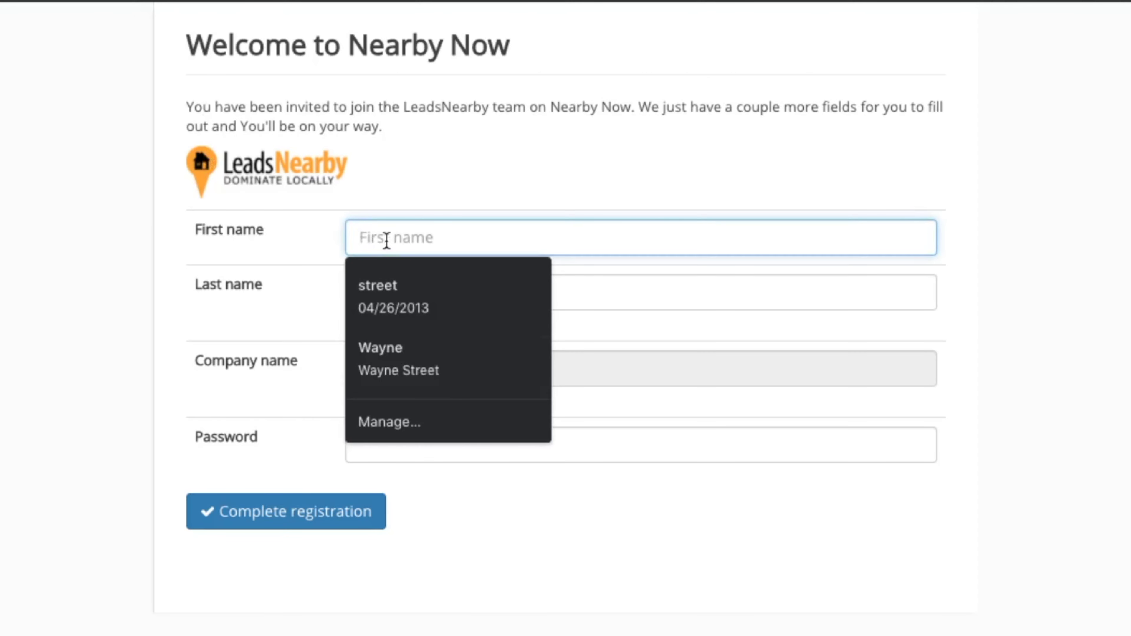
key(Tab)
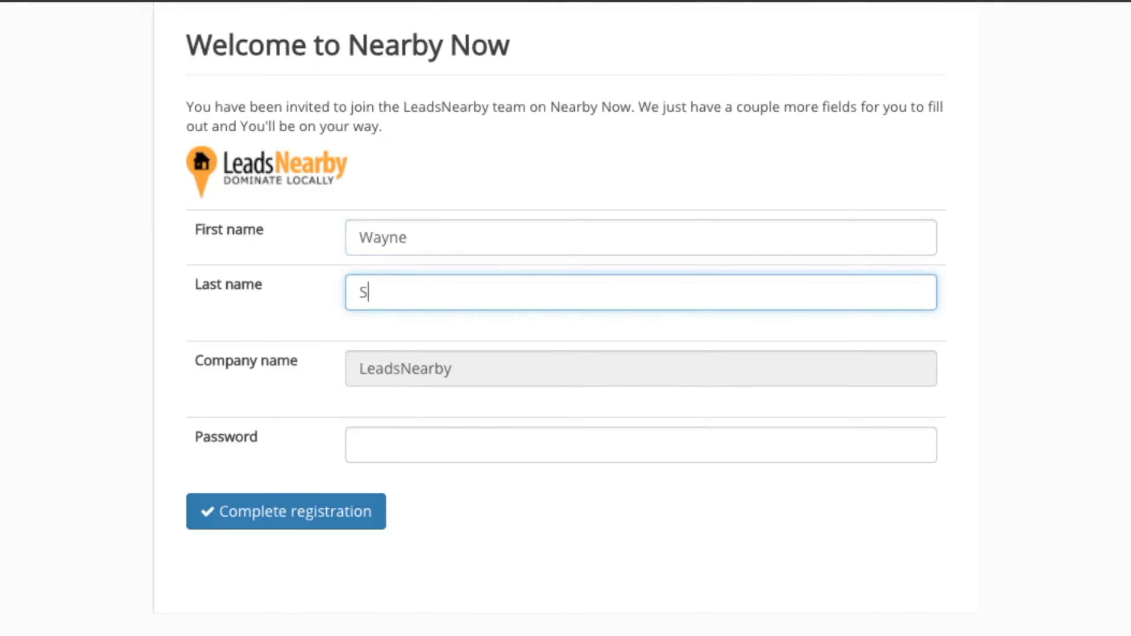
key(Tab)
key(Tab)
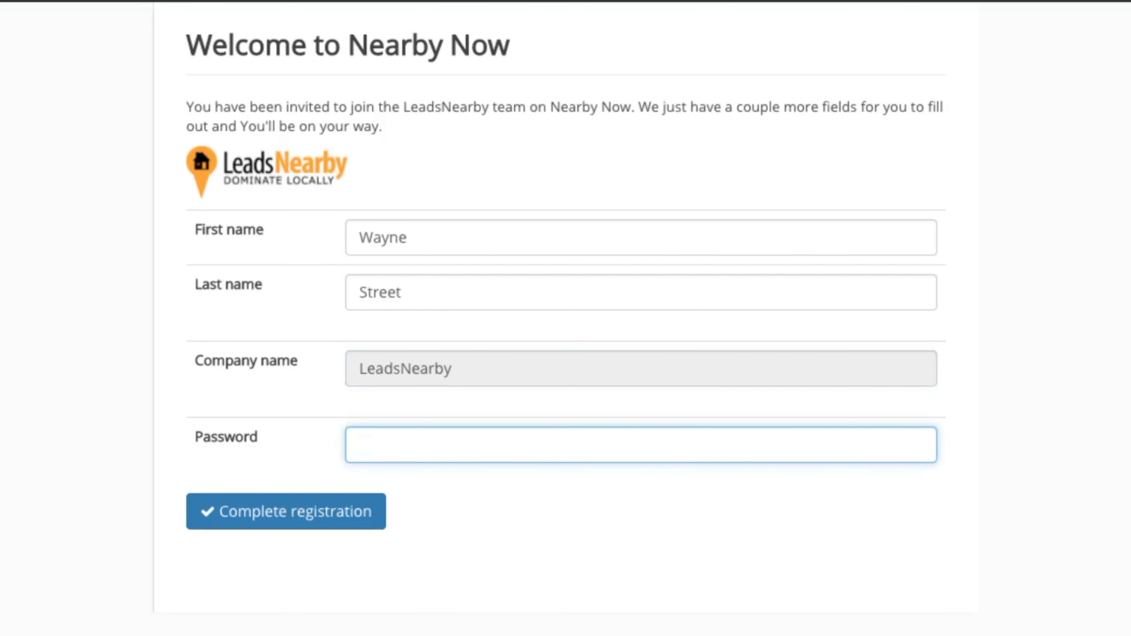
text(•••••••••)
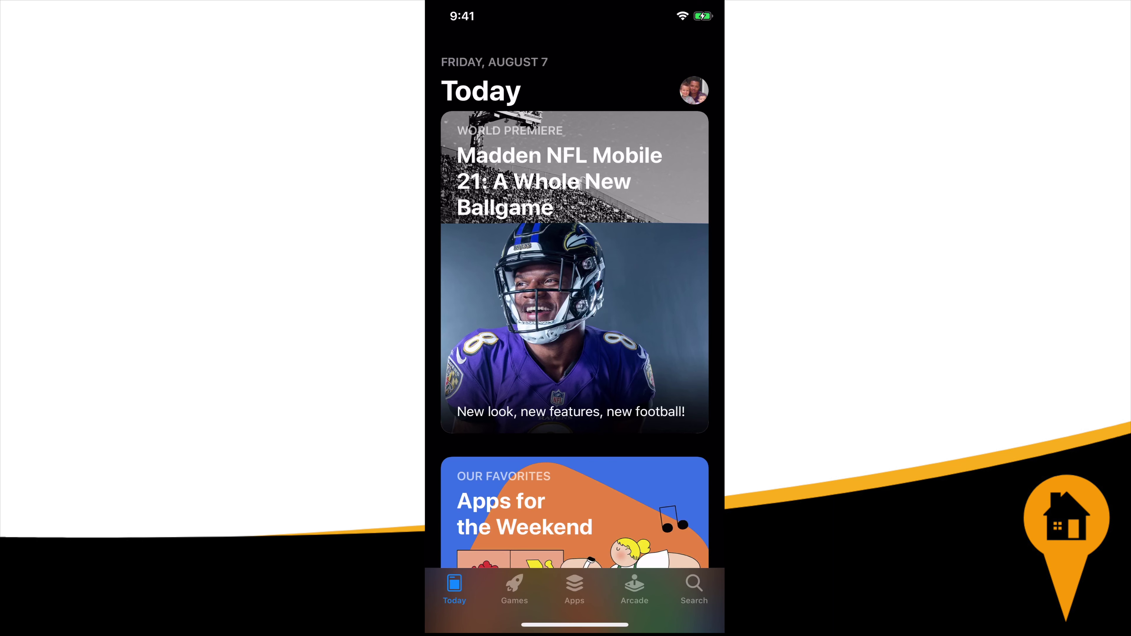
Search the App Store for 'Nearby now' and launch the Nearby Now app
click(694, 589)
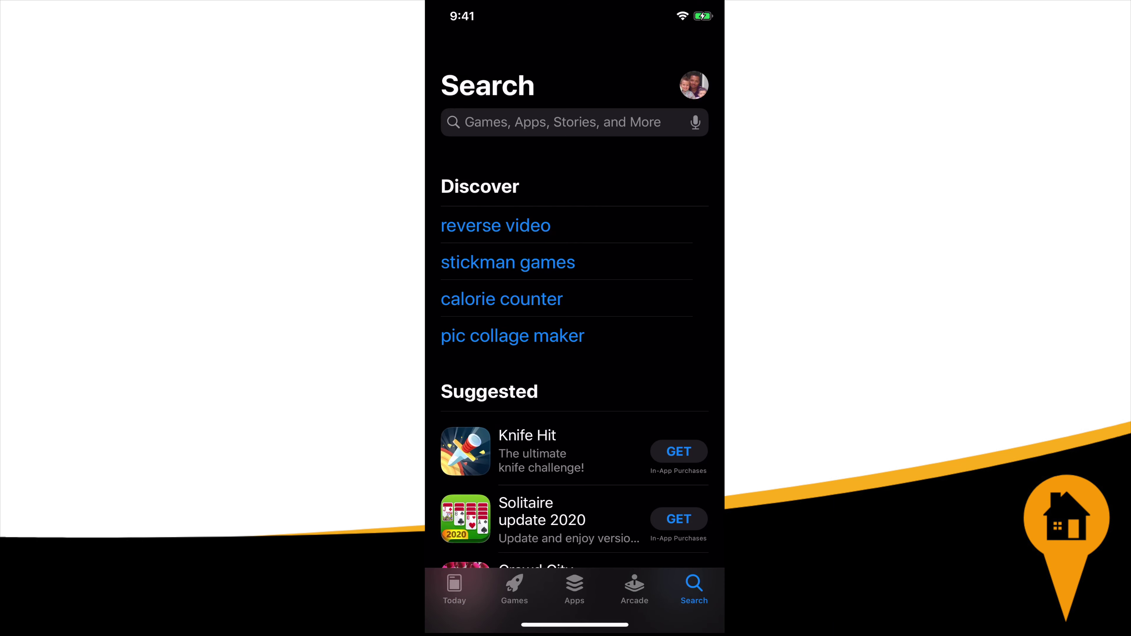
click(563, 121)
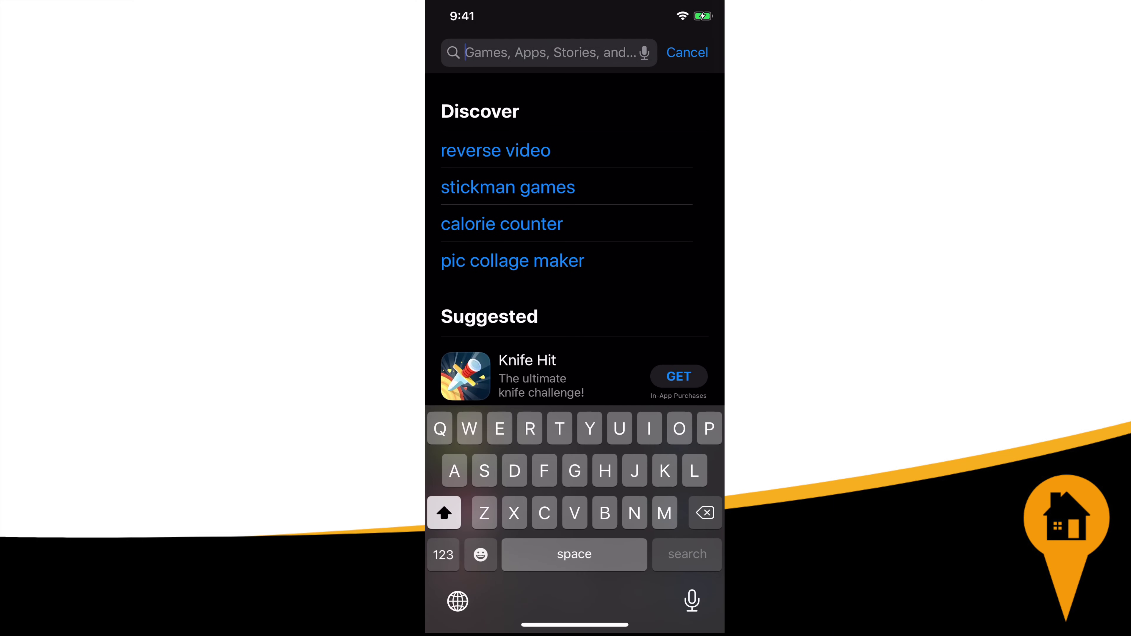
text(Nearby now)
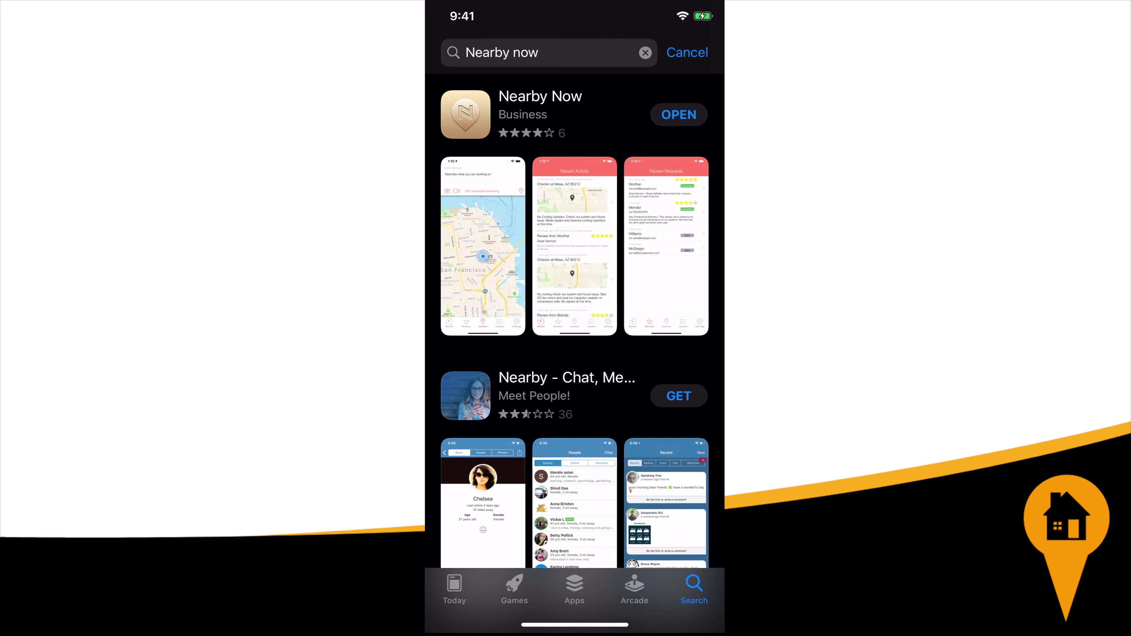
click(679, 114)
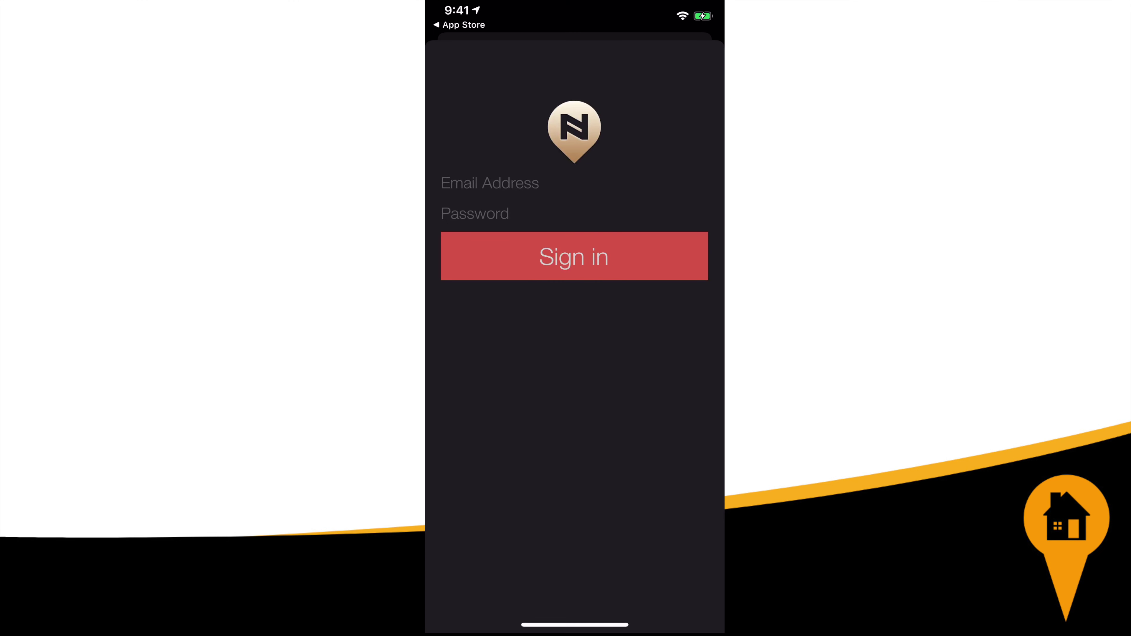
Sign in to Nearby Now with the technician's email address to reach the Checkin screen
click(490, 183)
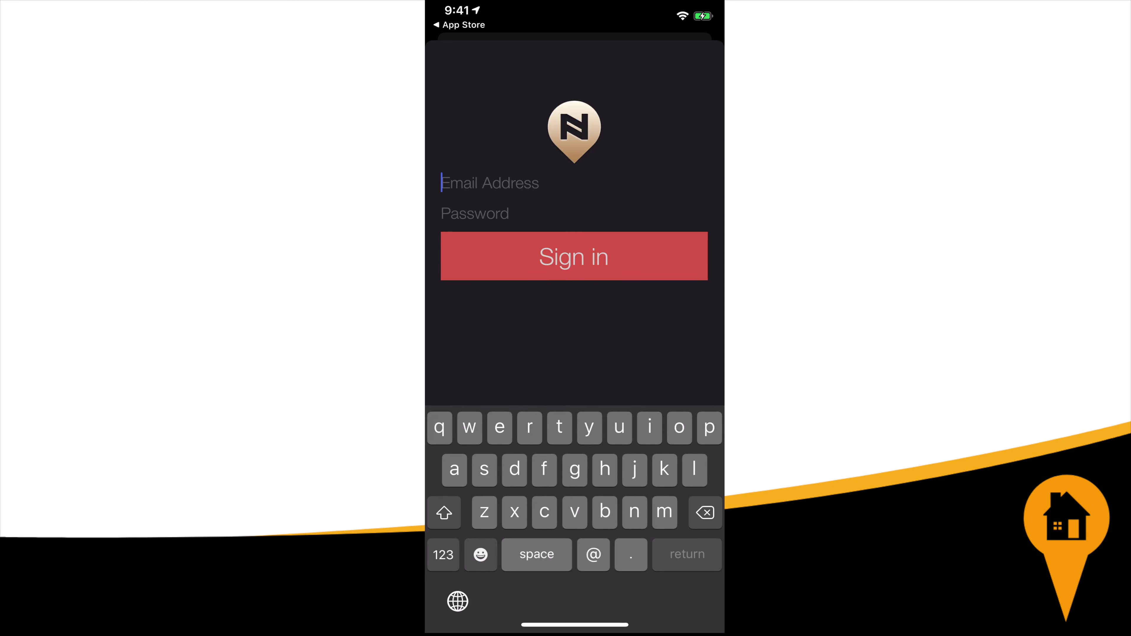
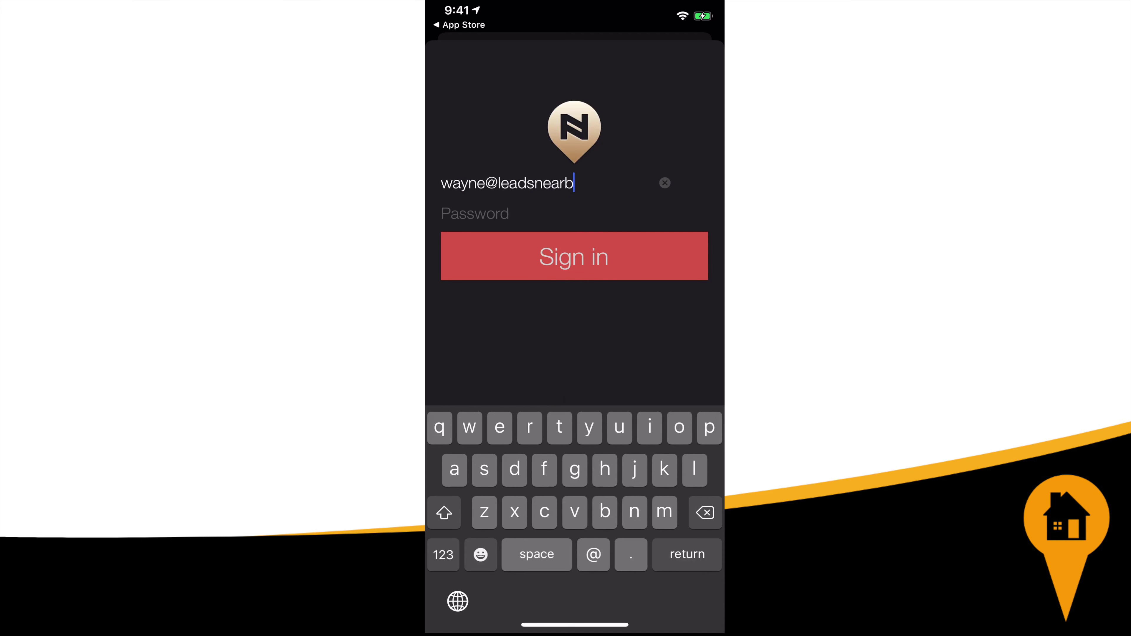
key(Return)
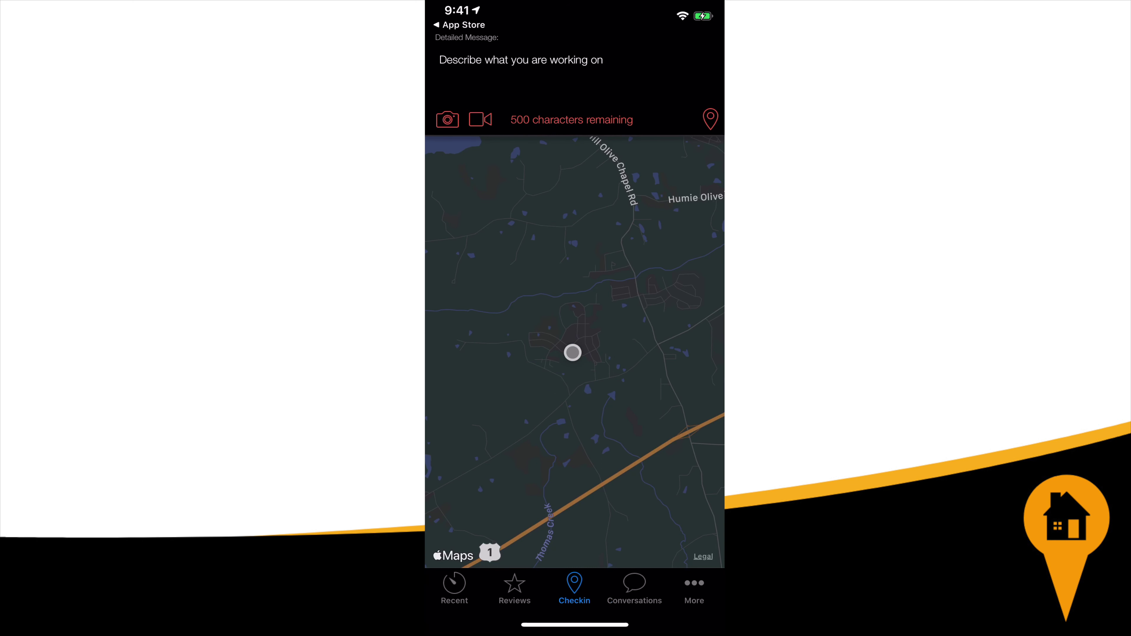
Write the check-in message 'Ac blowing warm air. Performed AC tune-up and replaced the air filter.'
click(446, 60)
text(Ac )
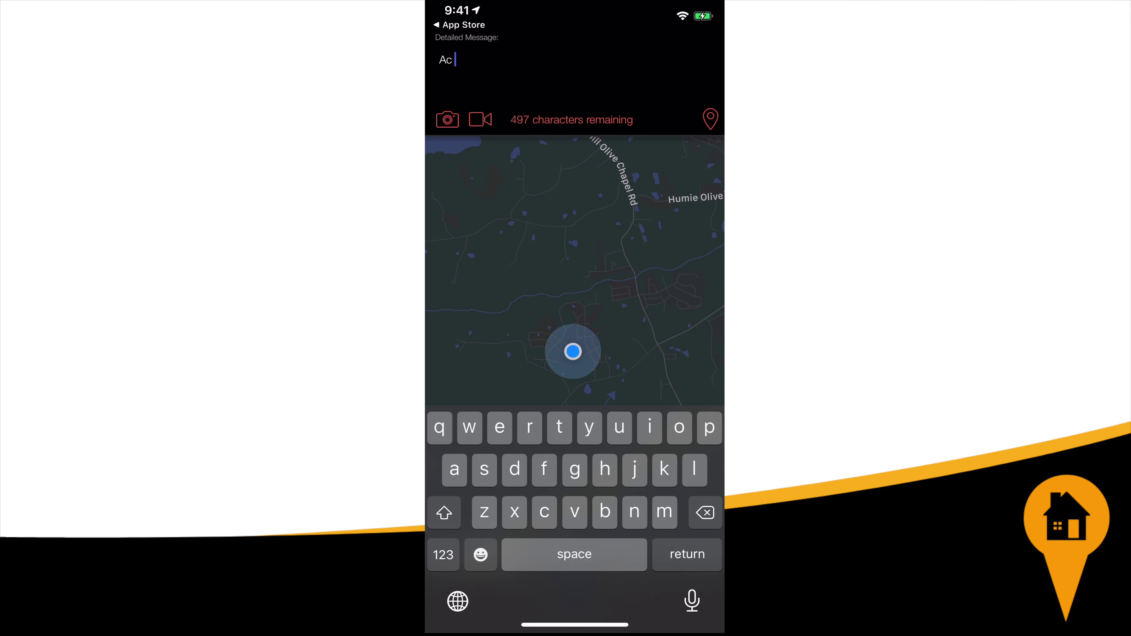
text(blowi)
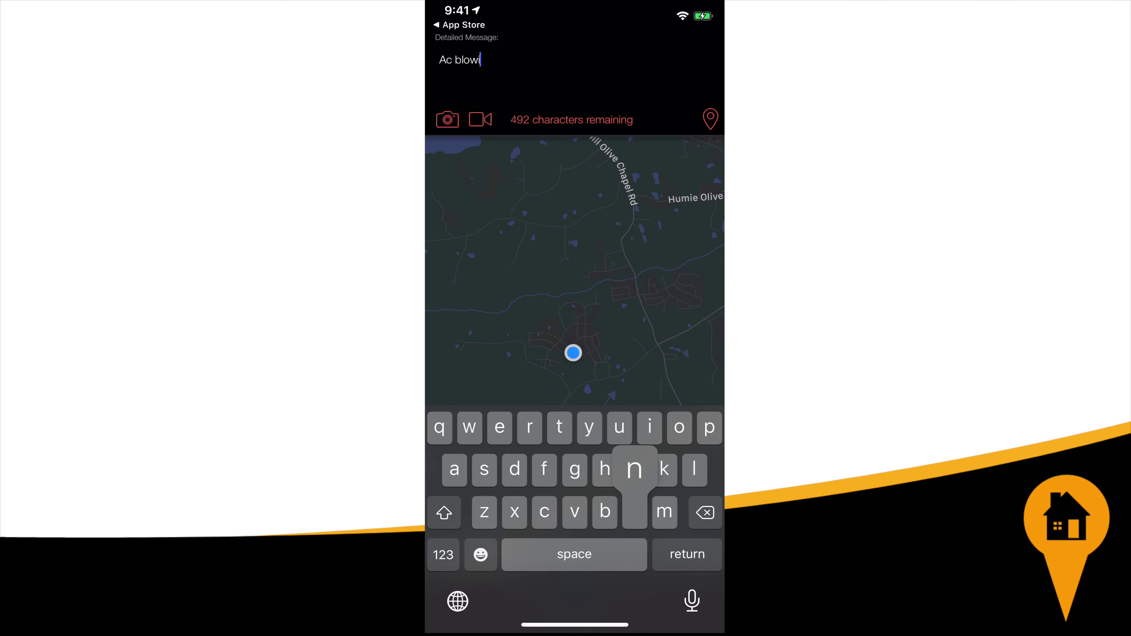
text(ng warm aur)
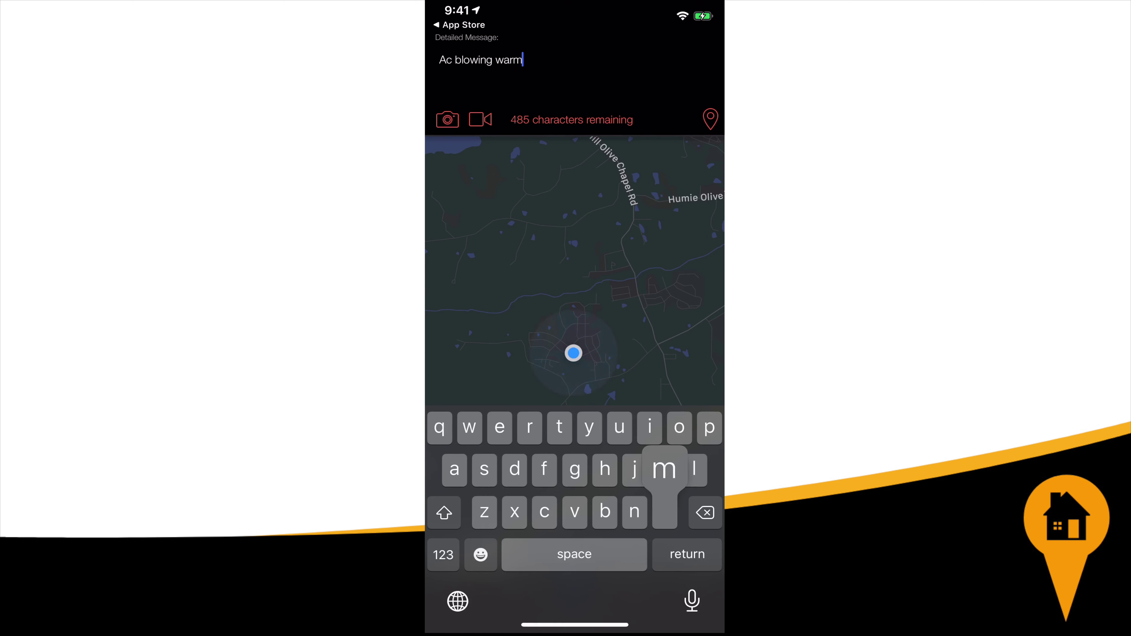
key(BackSpace)
key(BackSpace)
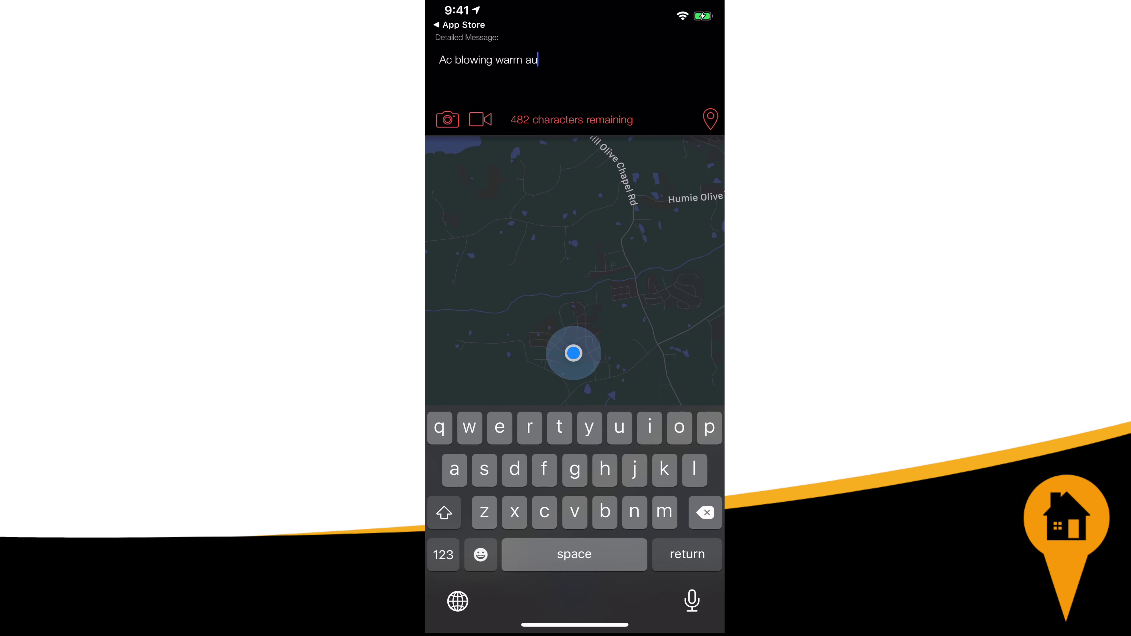
text(ir. )
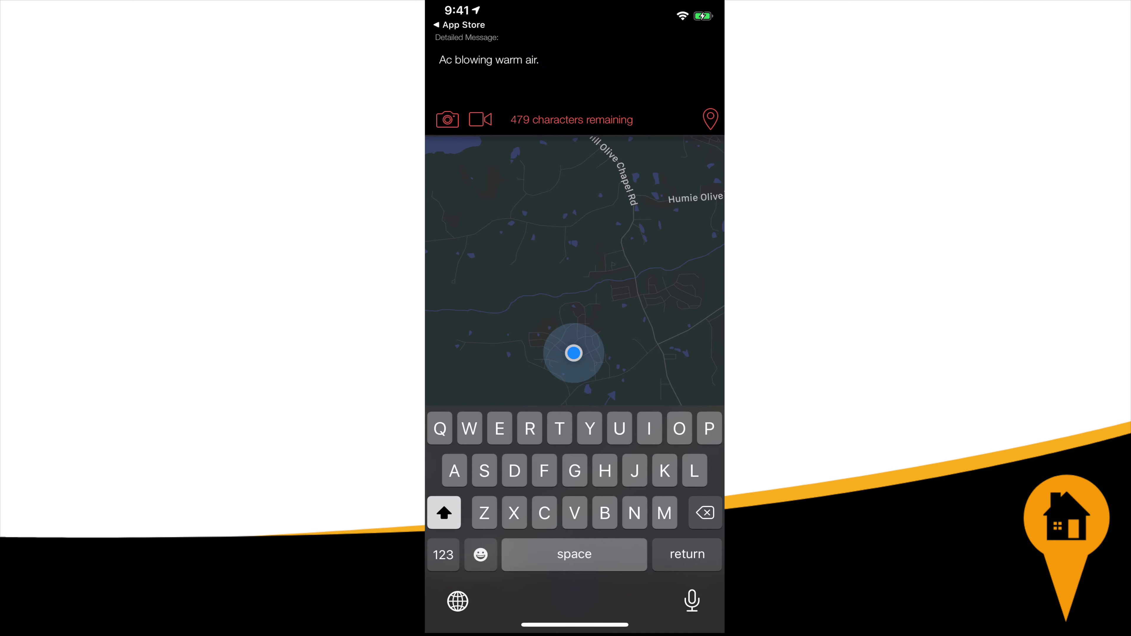
text(Perform)
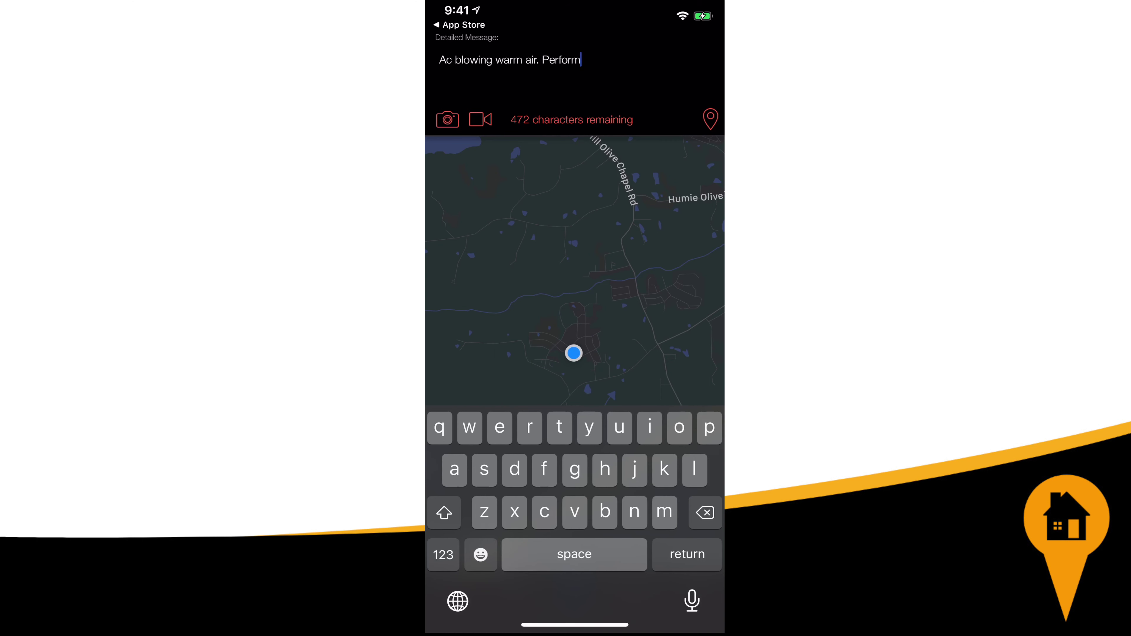
text(ed Ac)
key(BackSpace)
key(shift)
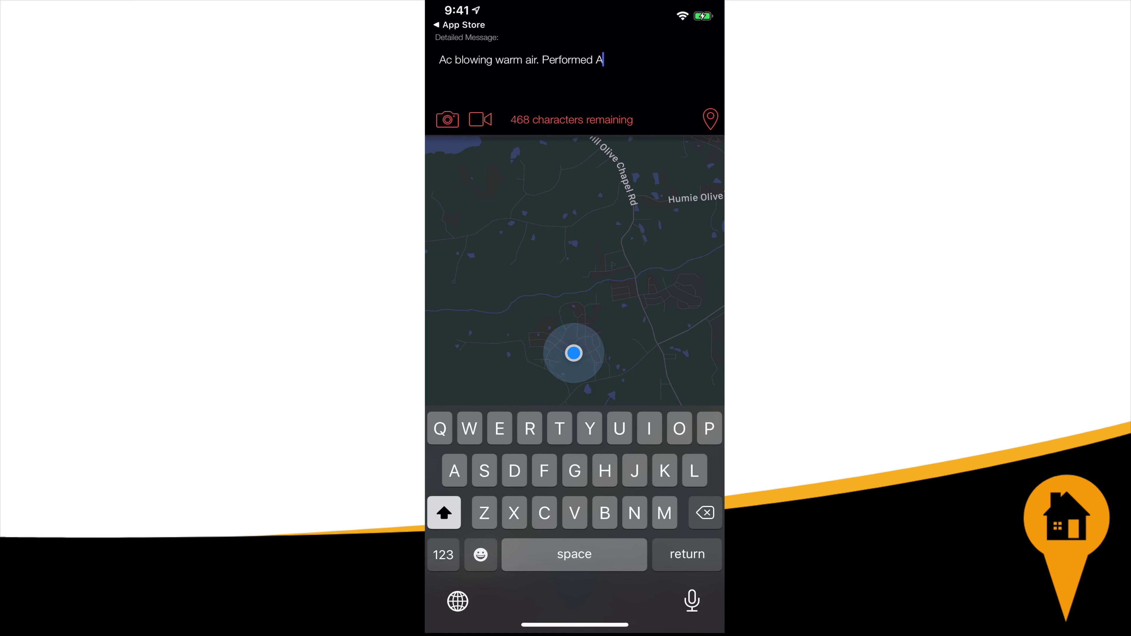
text(C tune)
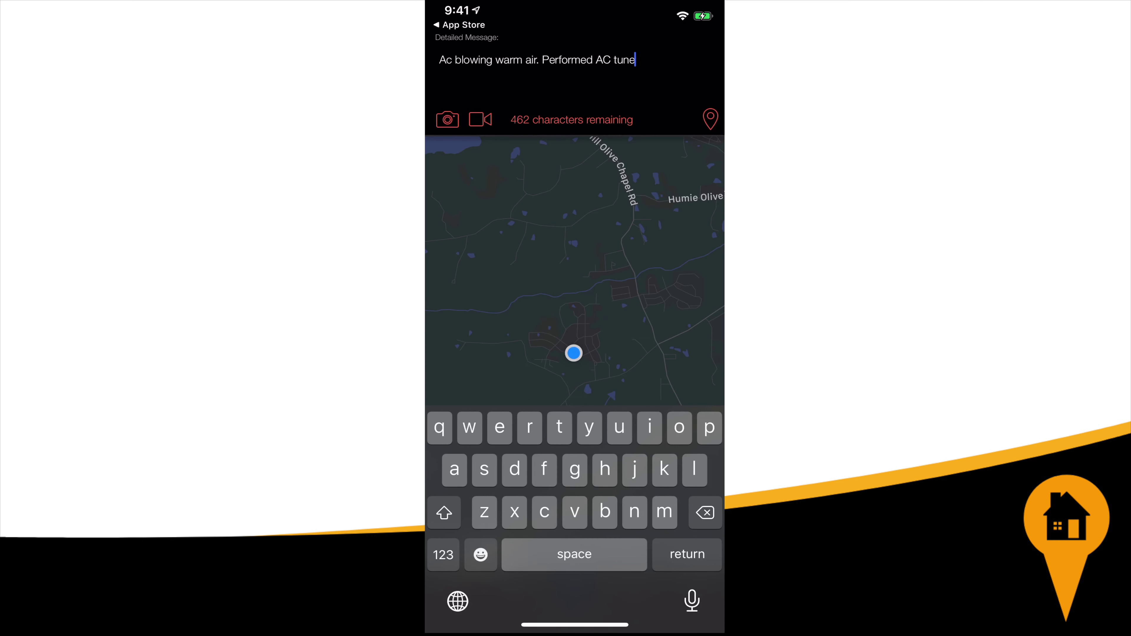
text(-up an)
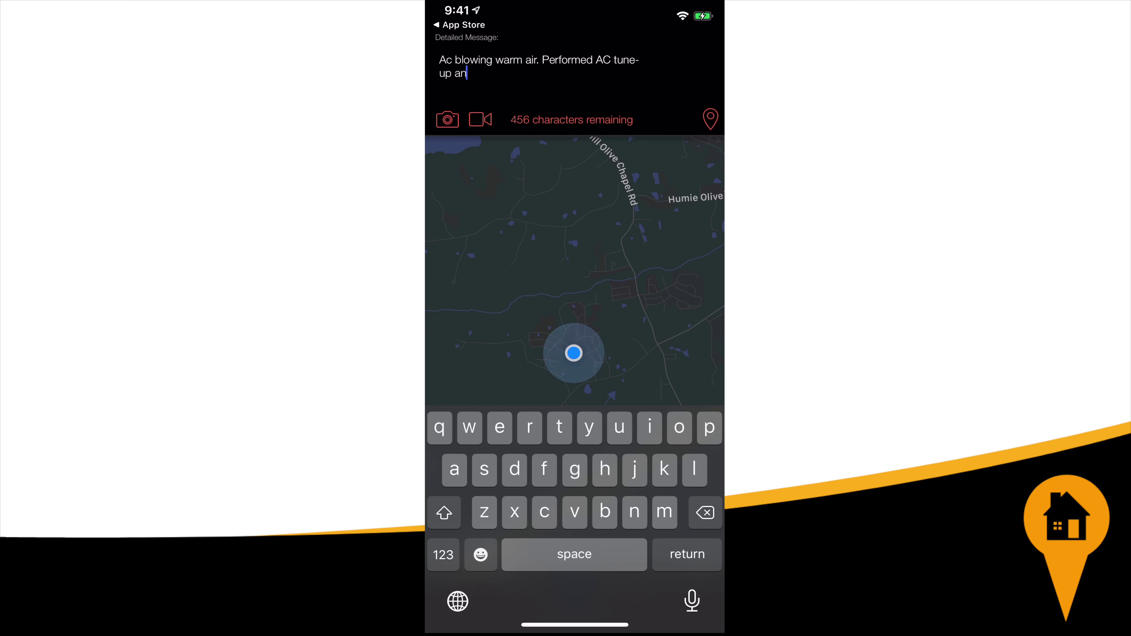
text(d replaced )
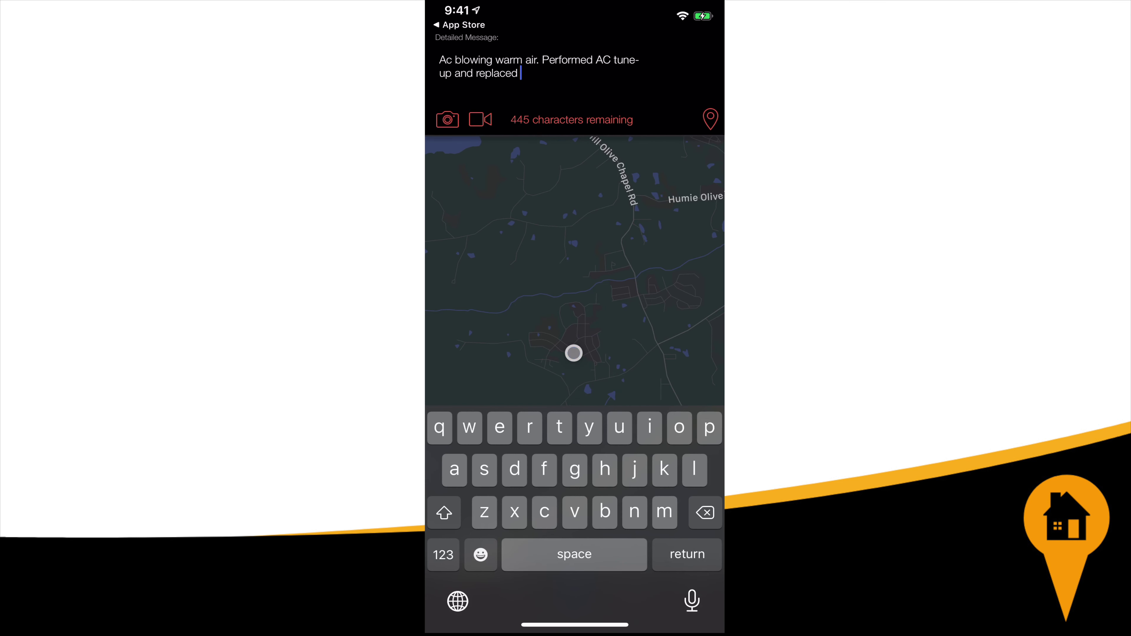
text(the air filt)
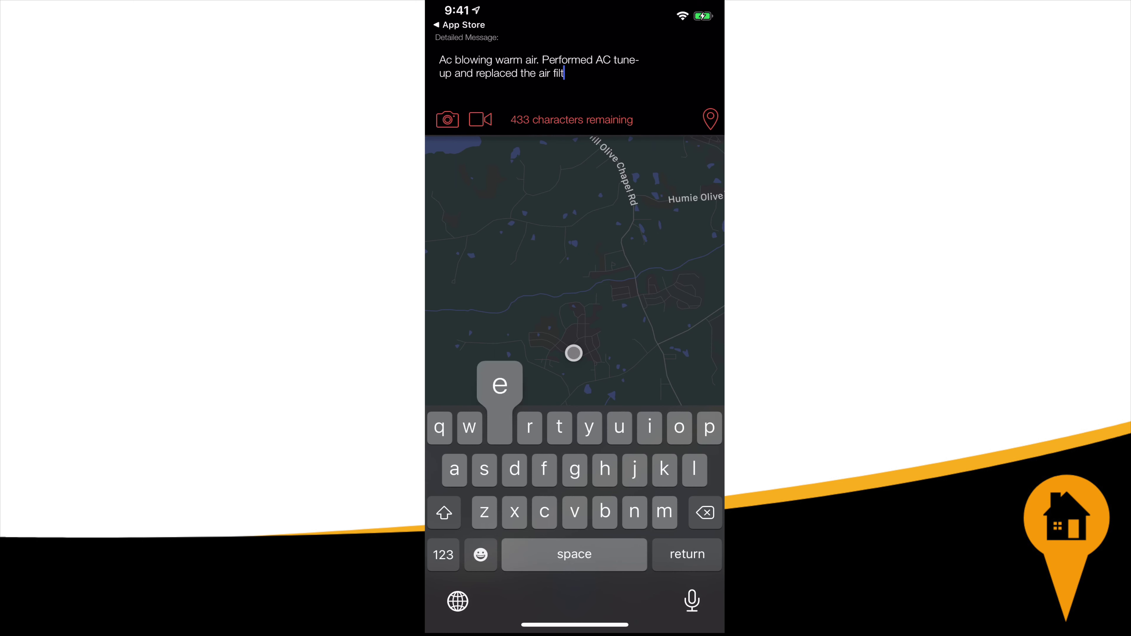
text(er.)
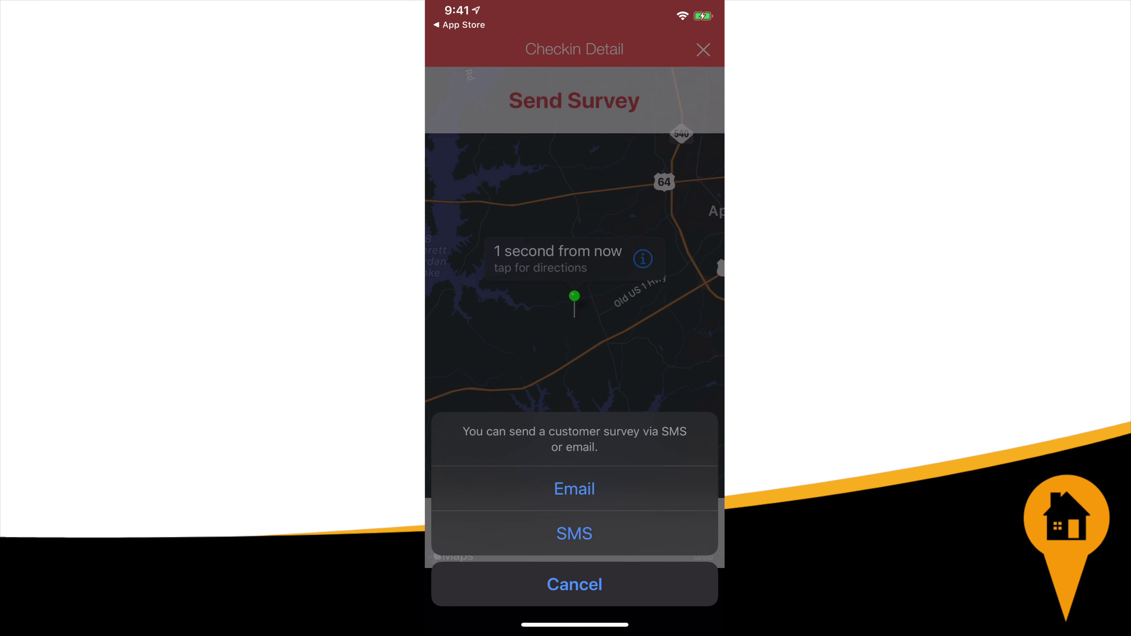
Send the review request by SMS after filling in the customer's name and phone number
click(575, 533)
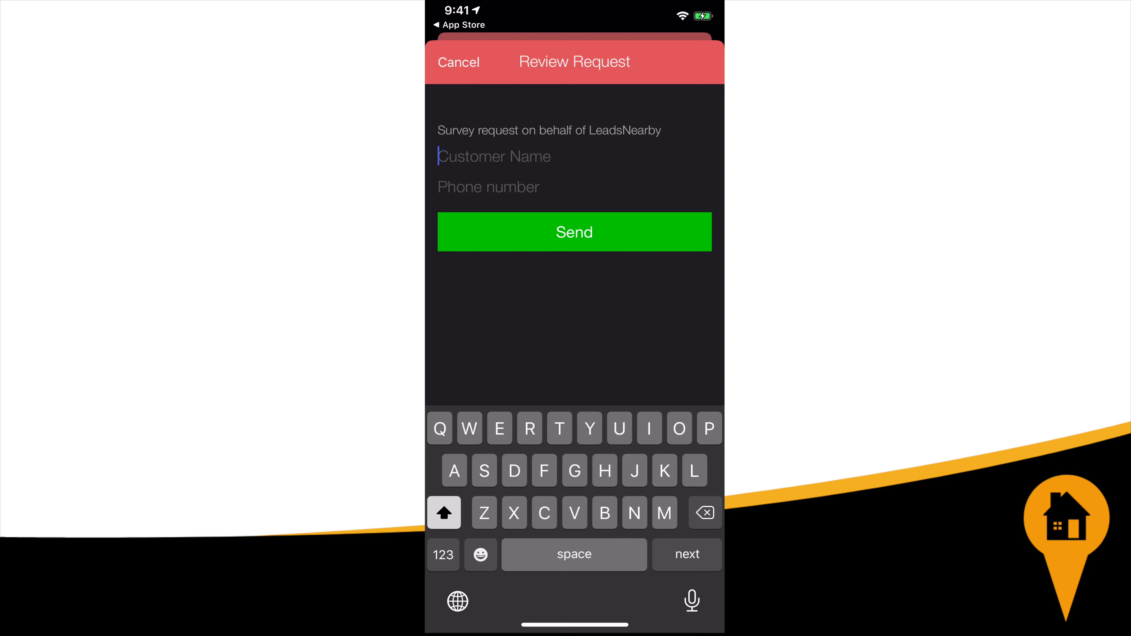
text(John S)
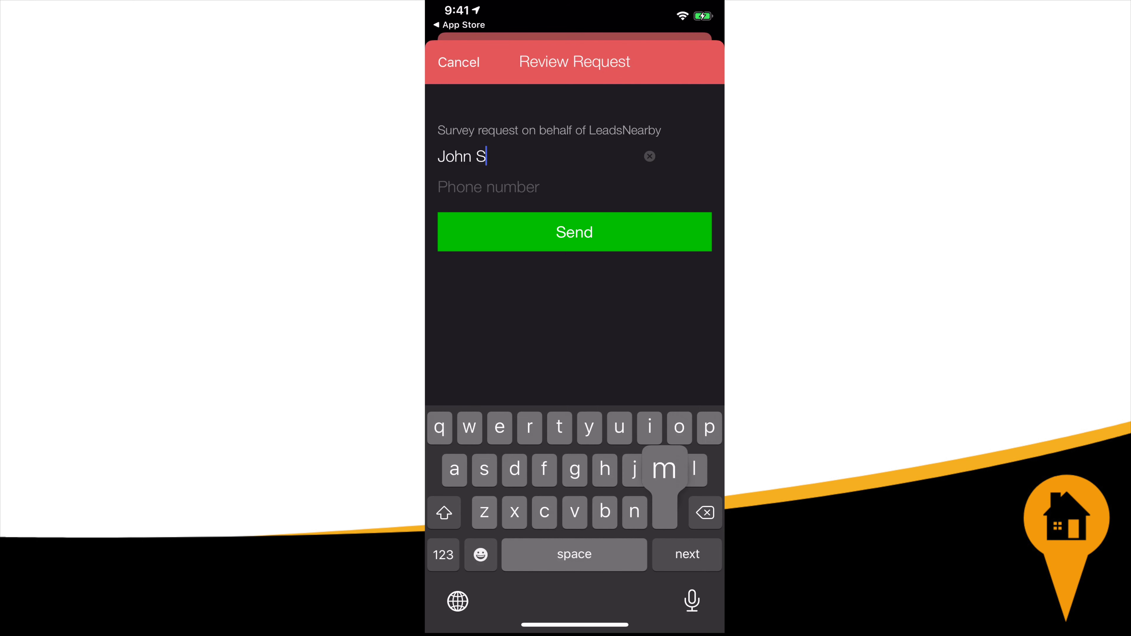
text(mith)
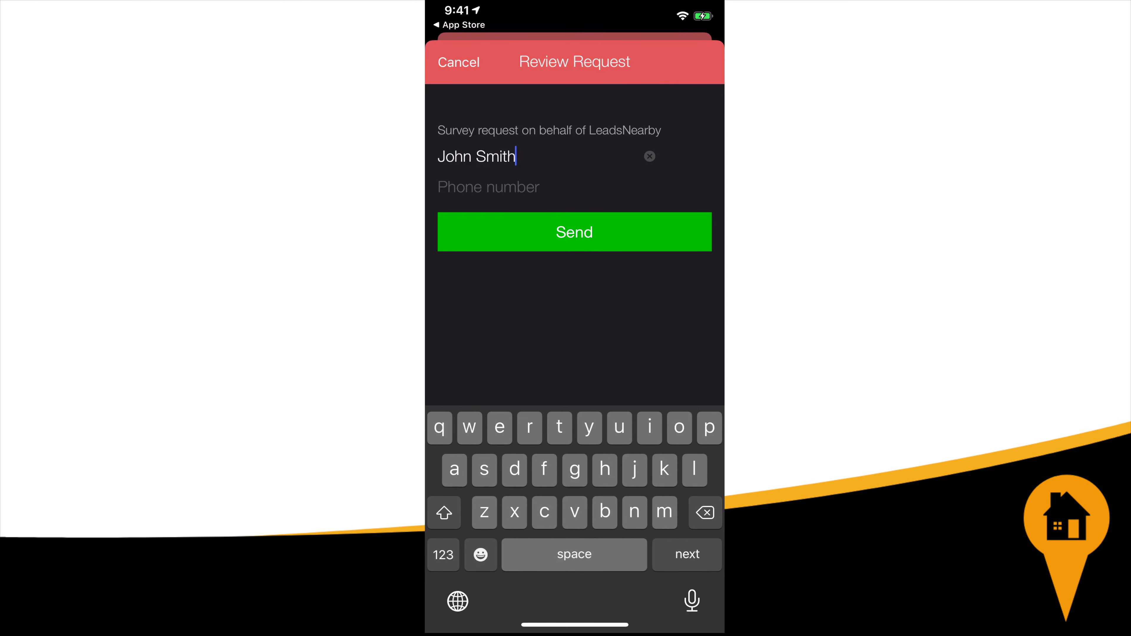
key(Return)
text(919)
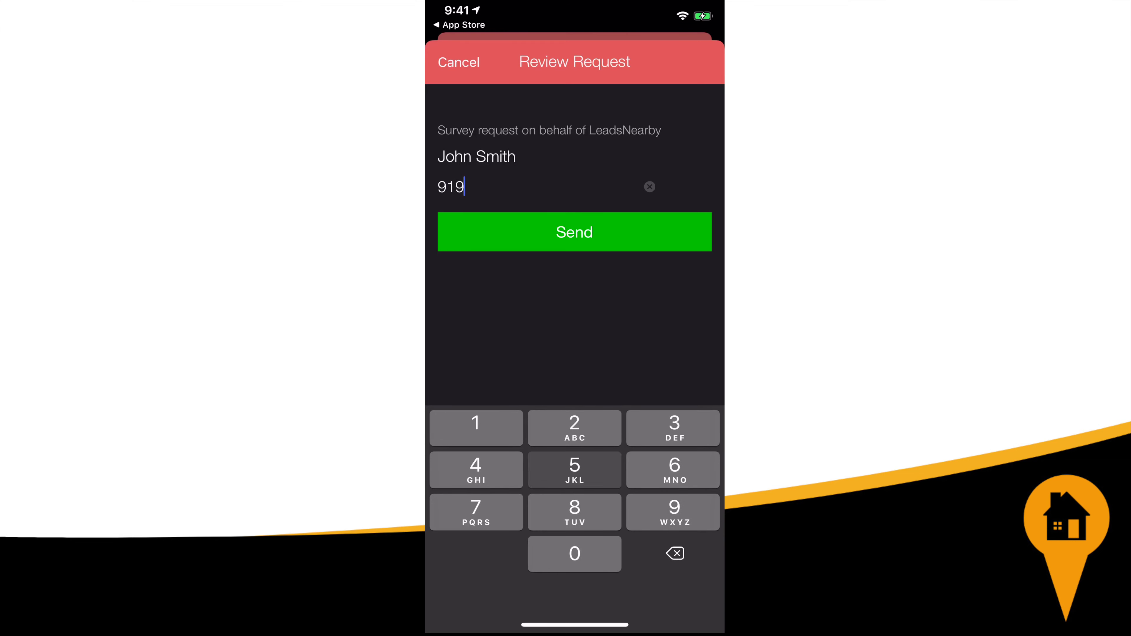
text(5551212)
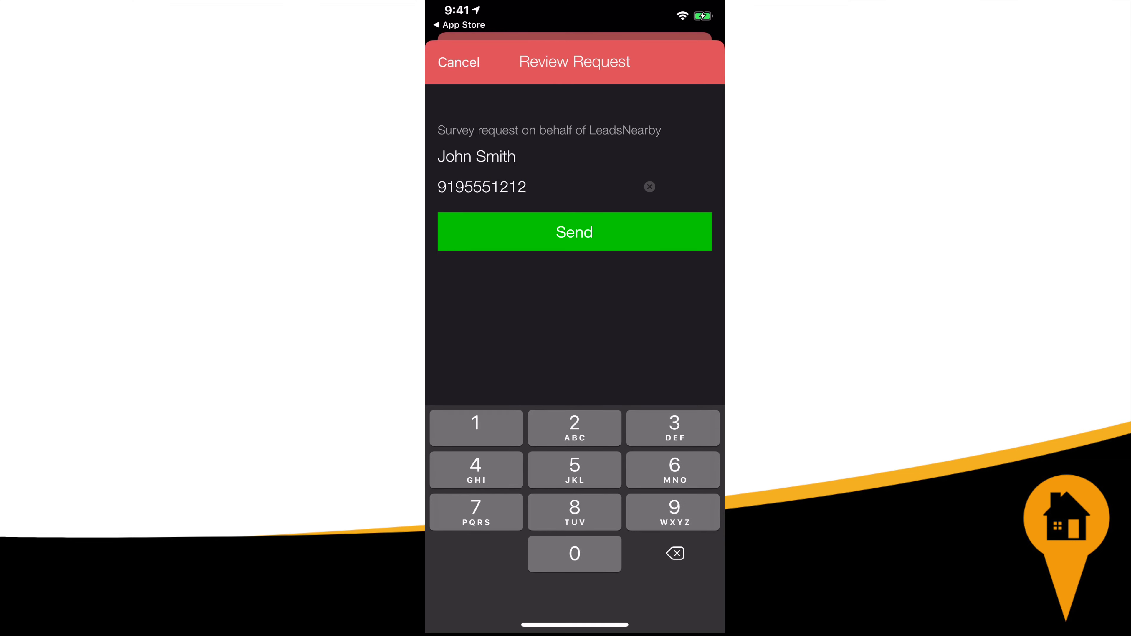
click(575, 232)
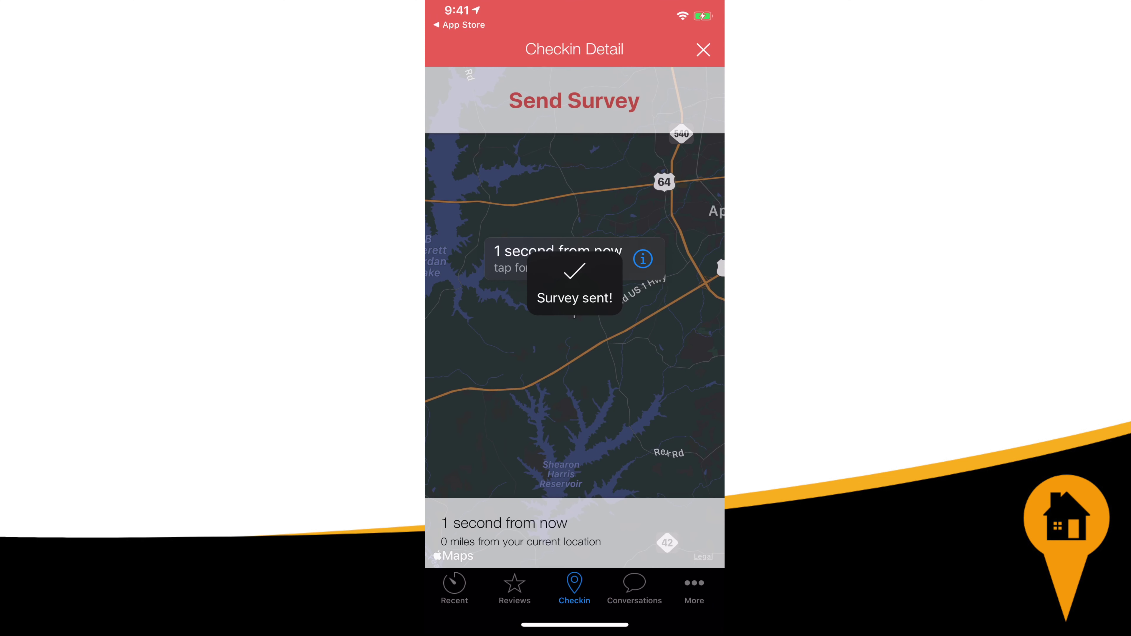